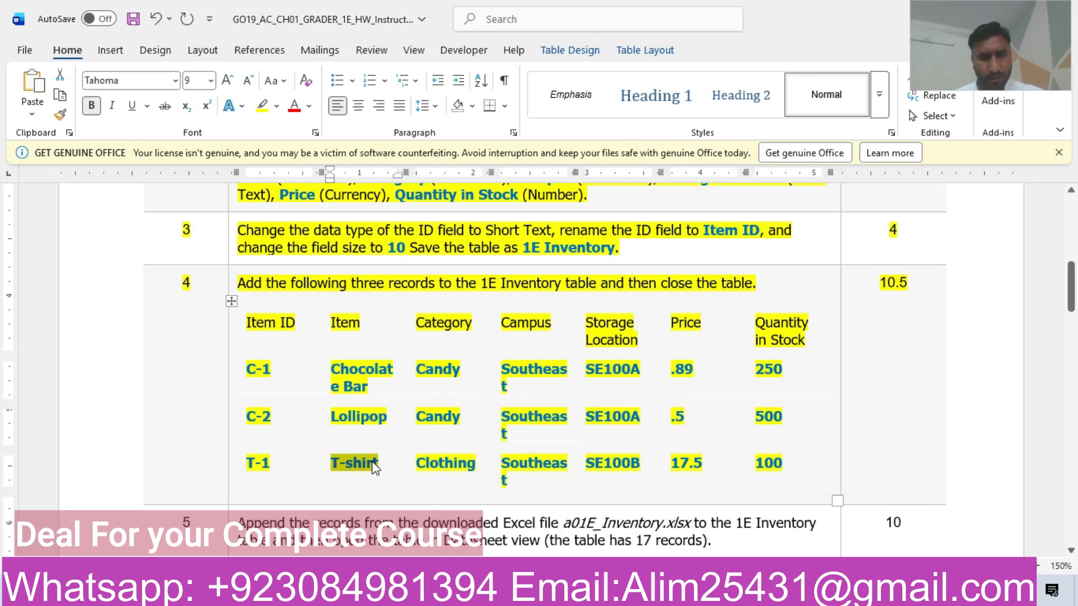
Step: Fill the T-1 record's Item and Category with T-shirt and Clothing from the instructions
{"action": "key", "text": "alt+Tab"}
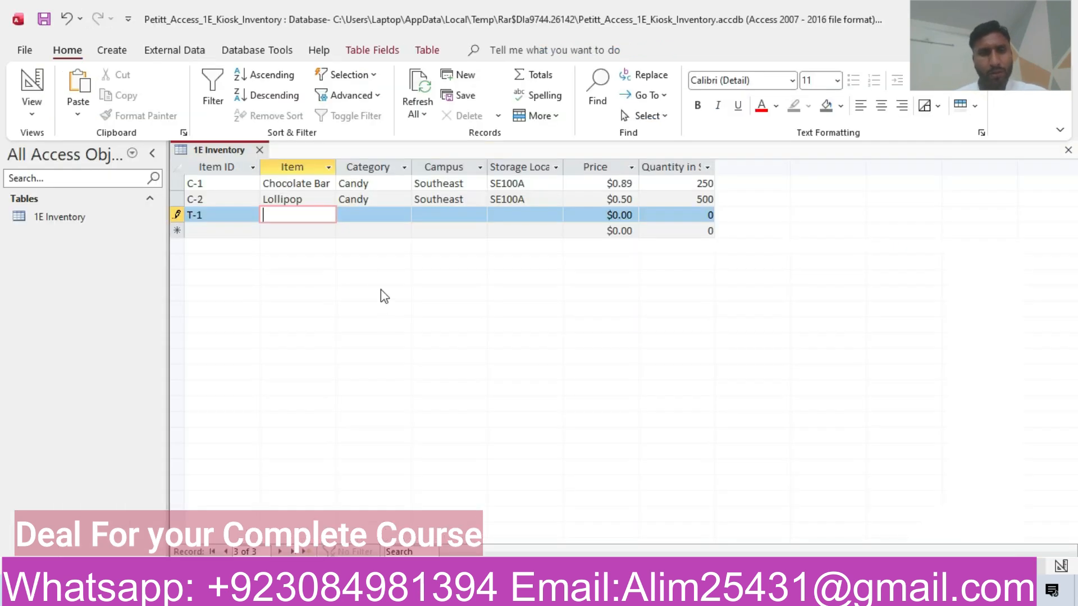
{"action": "type", "text": "T-shirt"}
{"action": "left_click", "coordinate": [360, 212]}
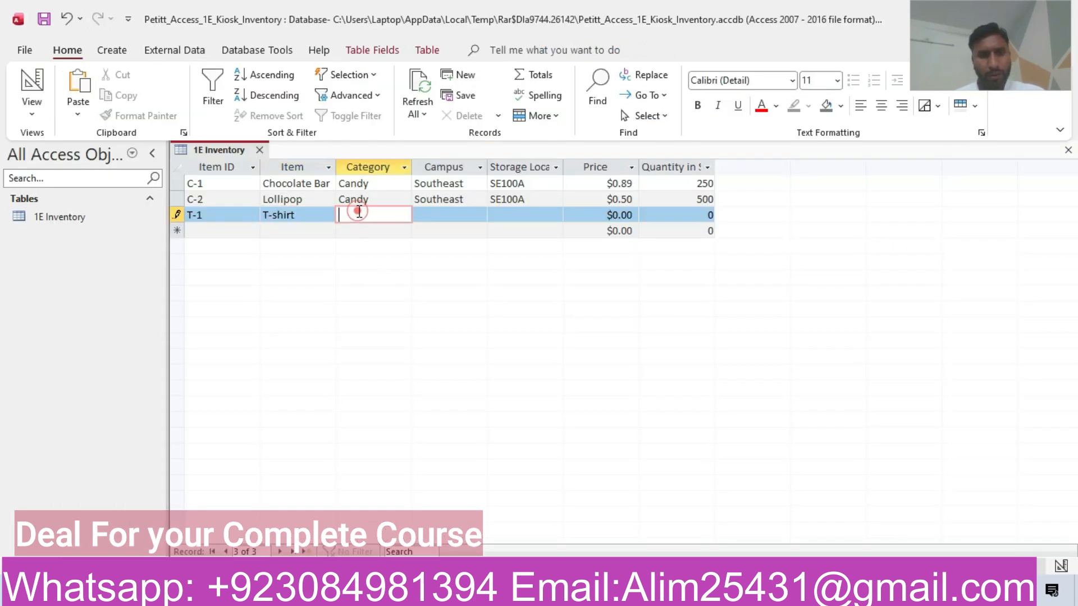
{"action": "key", "text": "alt+Tab"}
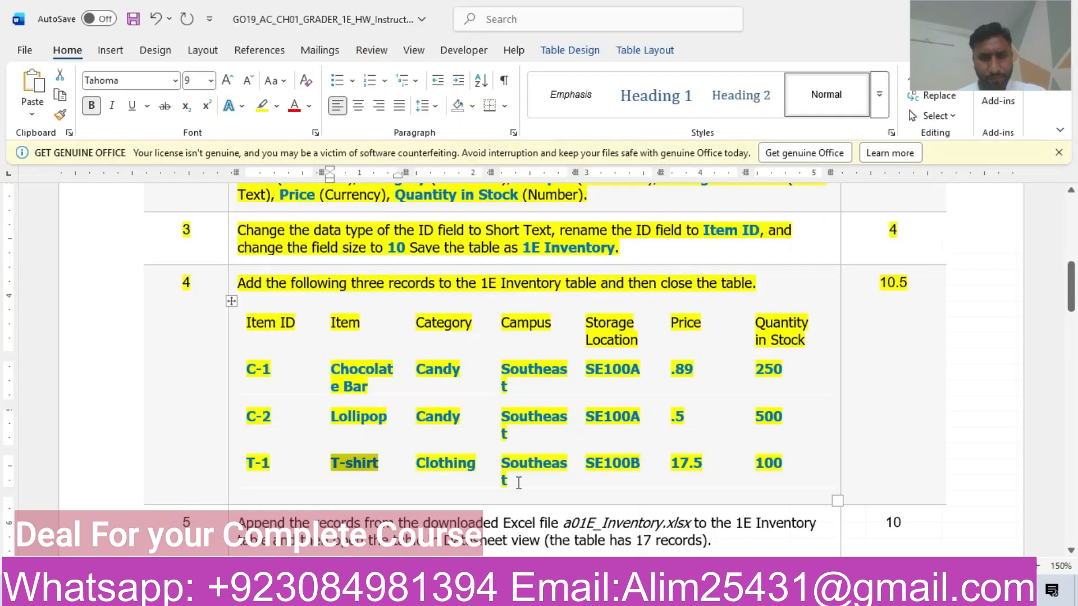
{"action": "left_click_drag", "start_coordinate": [421, 462], "coordinate": [478, 466]}
{"action": "key", "text": "ctrl+c"}
{"action": "key", "text": "alt+Tab"}
{"action": "key", "text": "ctrl+v"}
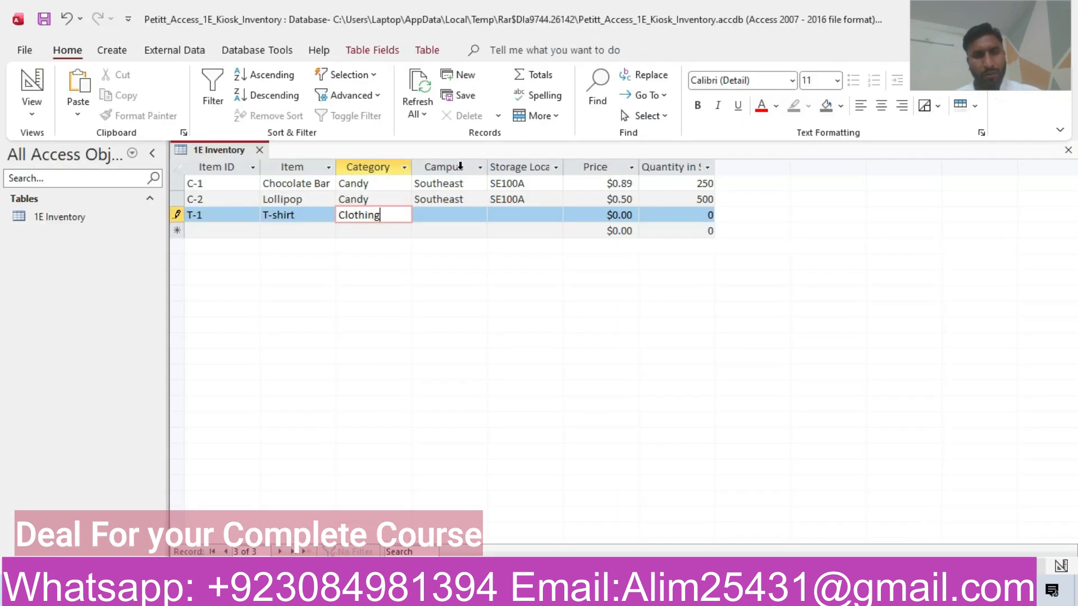
Step: Enter Southeast as Campus and SE100B as Storage Location for the T-1 record
{"action": "left_click", "coordinate": [433, 215]}
{"action": "key", "text": "alt+Tab"}
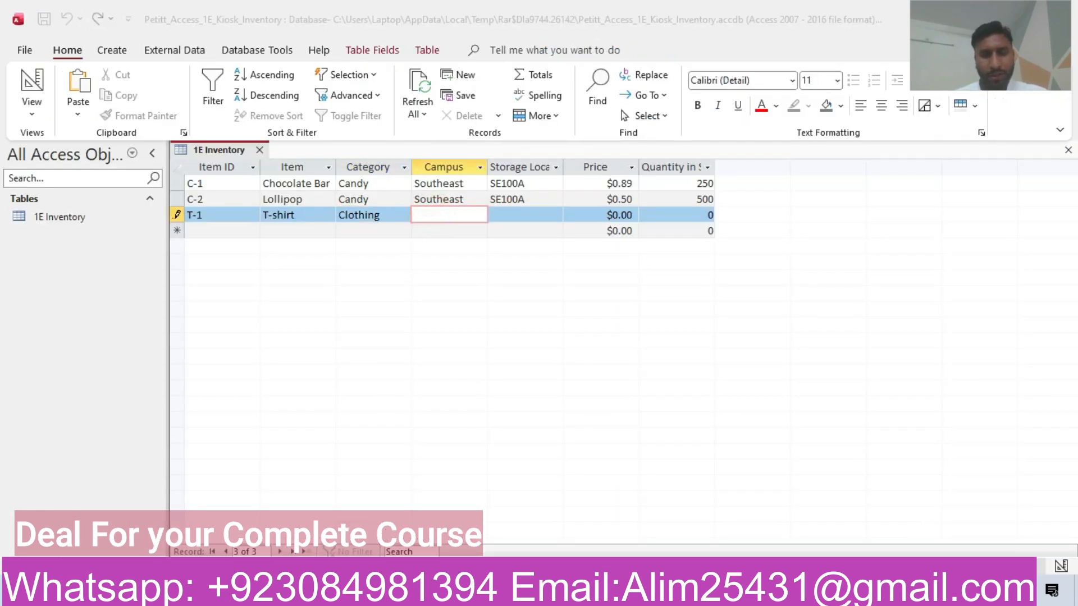
{"action": "double_click", "coordinate": [505, 461]}
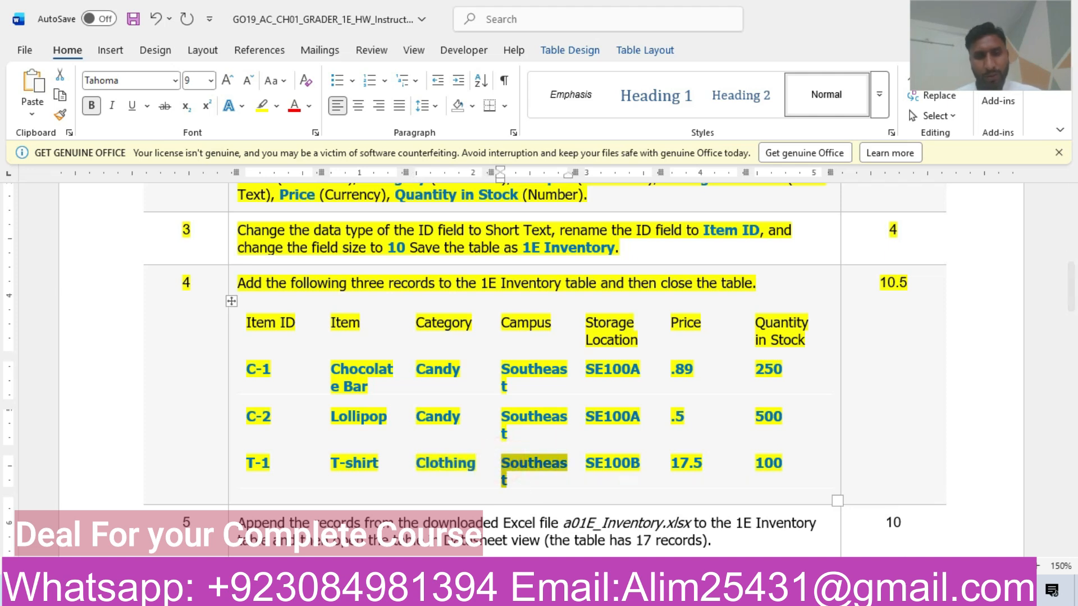
{"action": "key", "text": "alt+Tab"}
{"action": "key", "text": "ctrl+v"}
{"action": "left_click", "coordinate": [508, 215]}
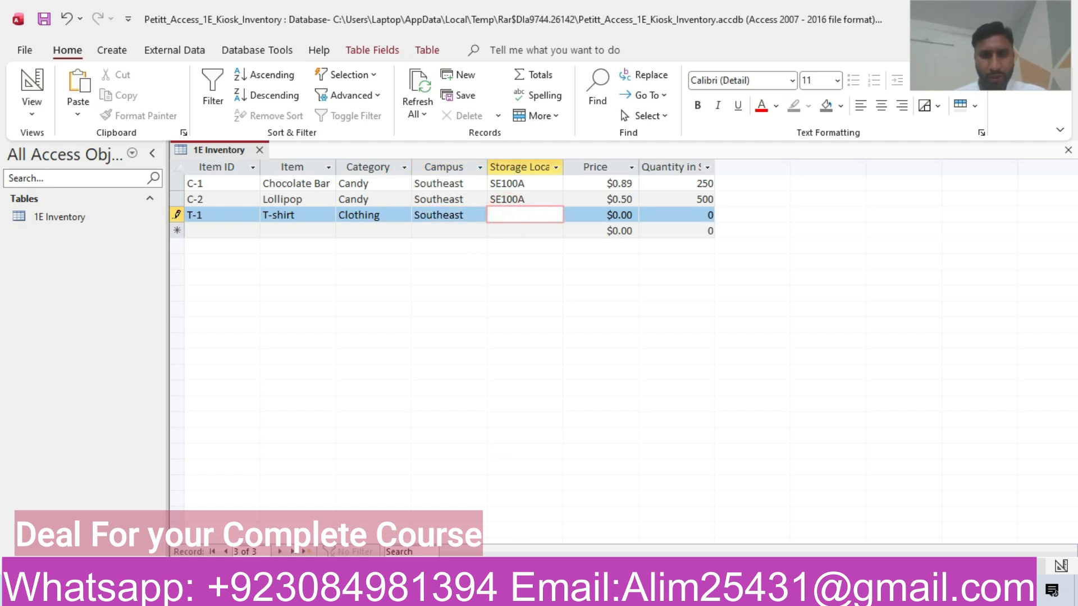
{"action": "key", "text": "alt+Tab"}
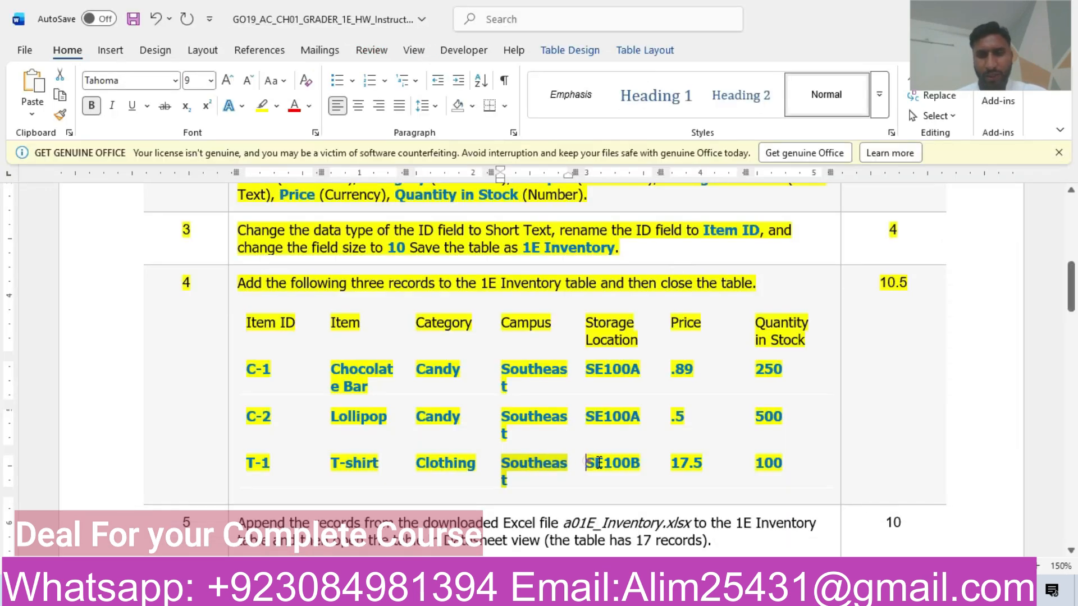
{"action": "left_click_drag", "start_coordinate": [587, 462], "coordinate": [640, 466]}
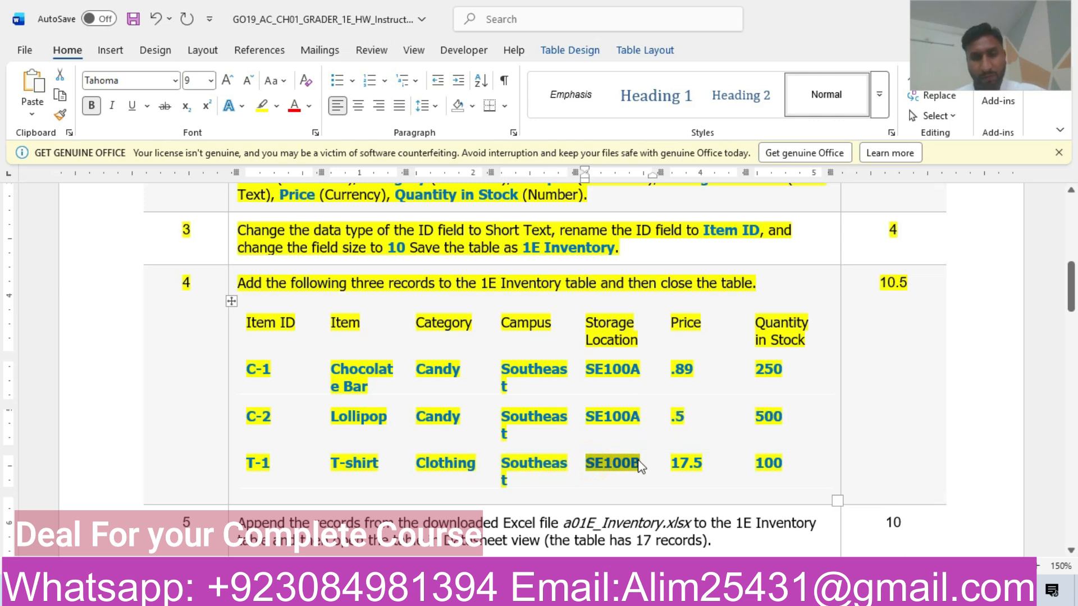
{"action": "key", "text": "alt+Tab"}
{"action": "key", "text": "ctrl+v"}
Step: Set the T-1 record's Price to $17.50 and its quantity to 100
{"action": "left_click", "coordinate": [625, 215]}
{"action": "key", "text": "BackSpace"}
{"action": "key", "text": "BackSpace"}
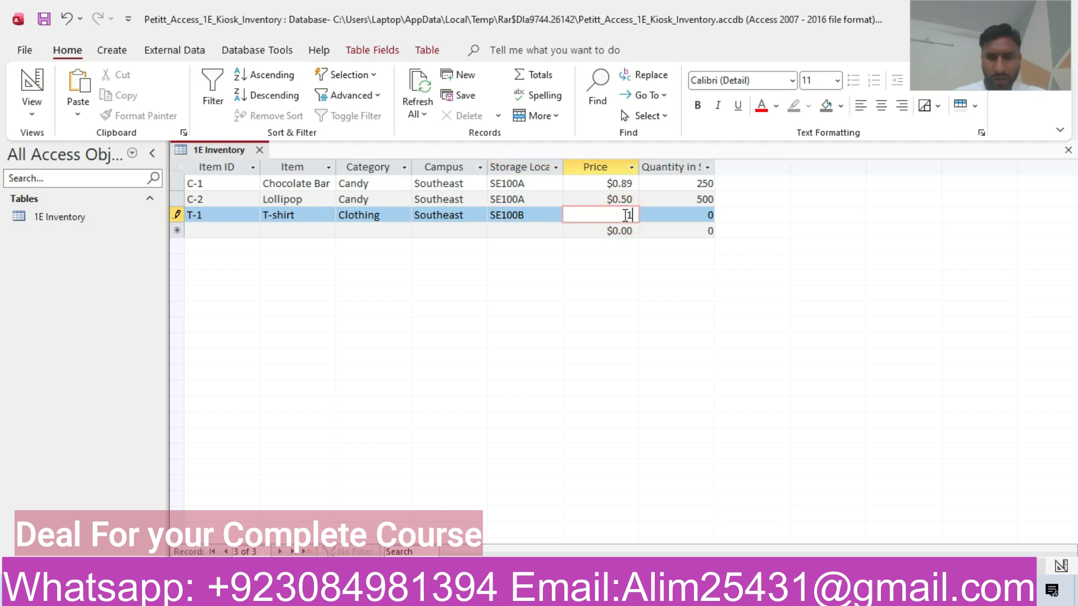
{"action": "left_click", "coordinate": [663, 218]}
{"action": "key", "text": "alt+Tab"}
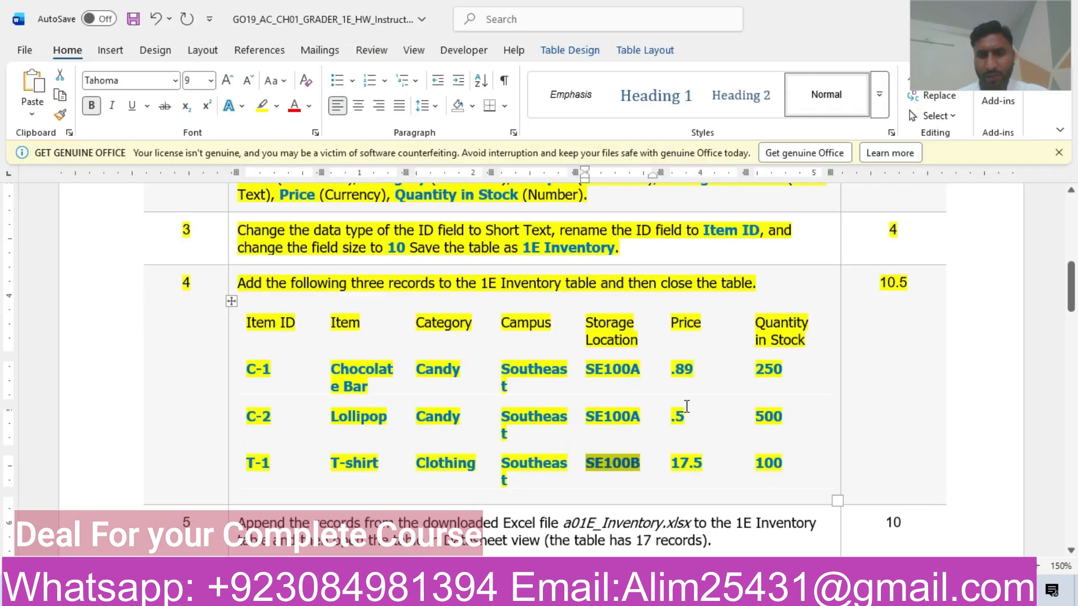
{"action": "left_click_drag", "start_coordinate": [758, 464], "coordinate": [785, 464]}
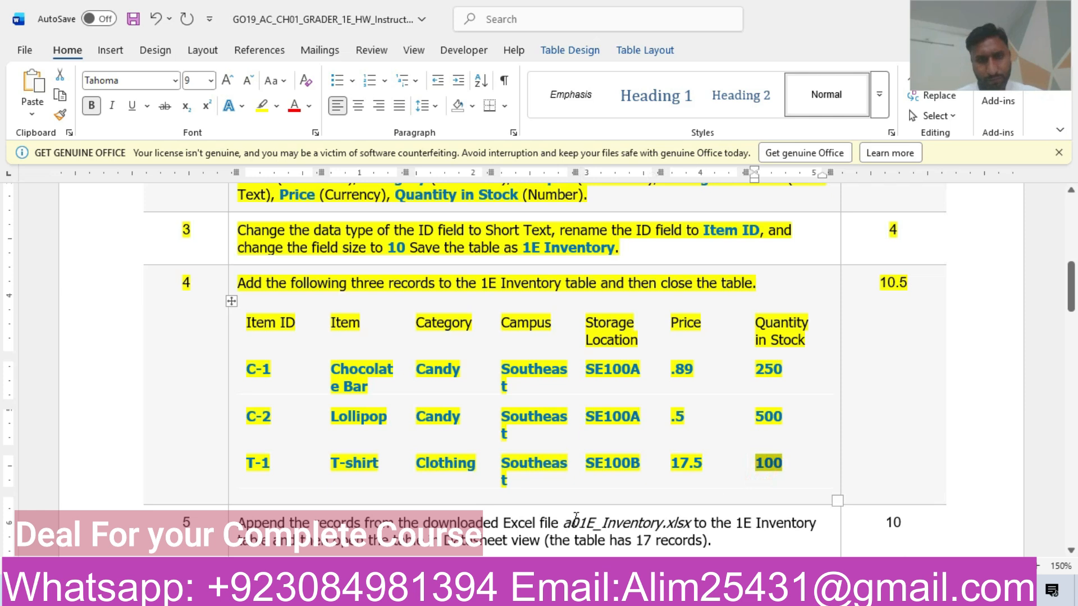
{"action": "key", "text": "alt+Tab"}
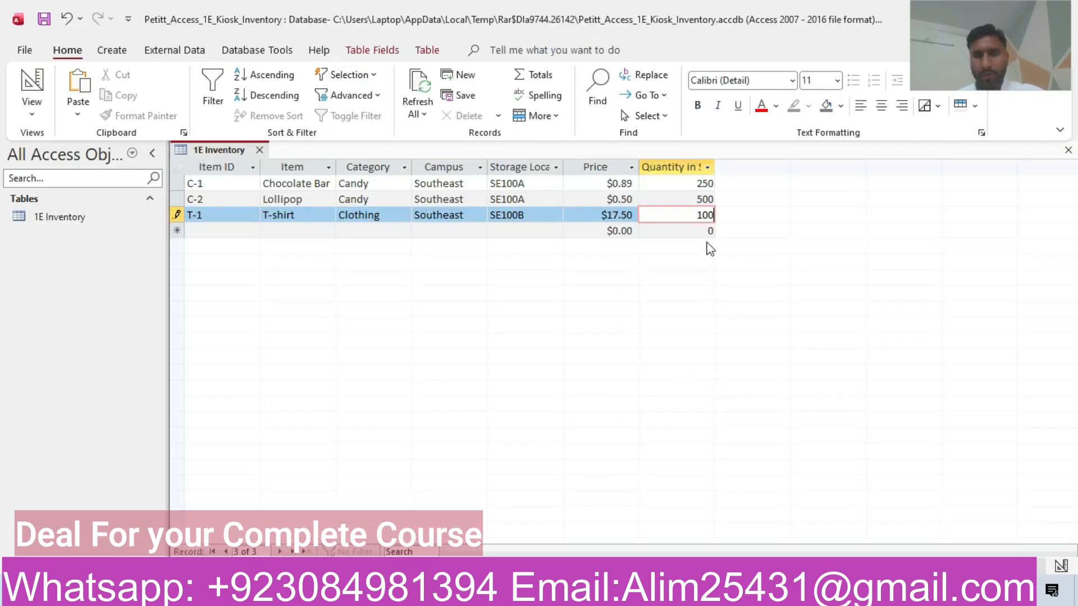
Step: Close the 1E Inventory table after checking the instructions
{"action": "key", "text": "alt+Tab"}
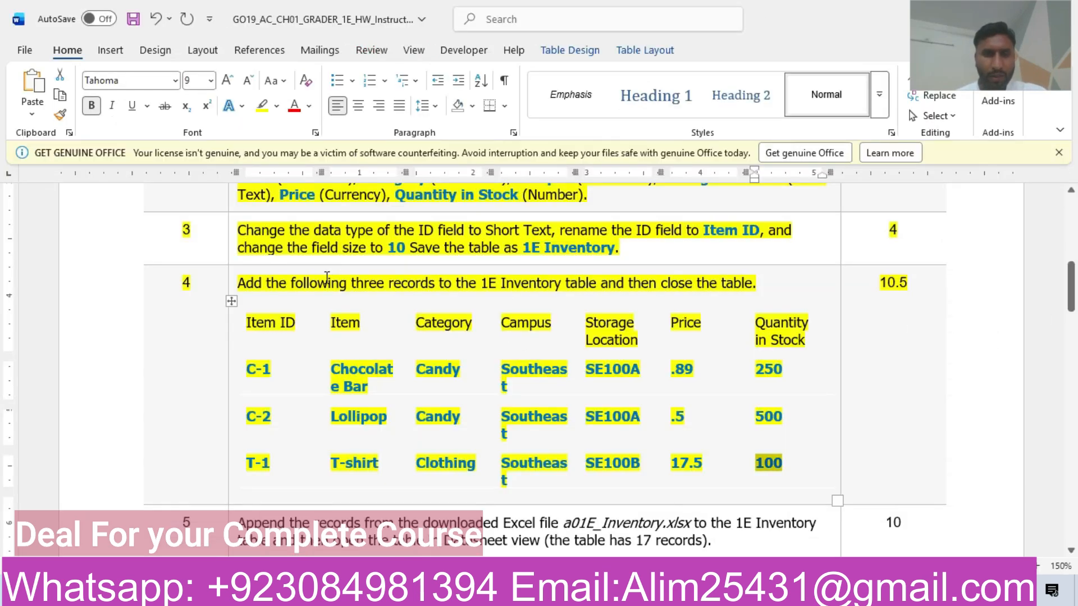
{"action": "left_click_drag", "start_coordinate": [630, 279], "coordinate": [737, 285]}
{"action": "key", "text": "alt+Tab"}
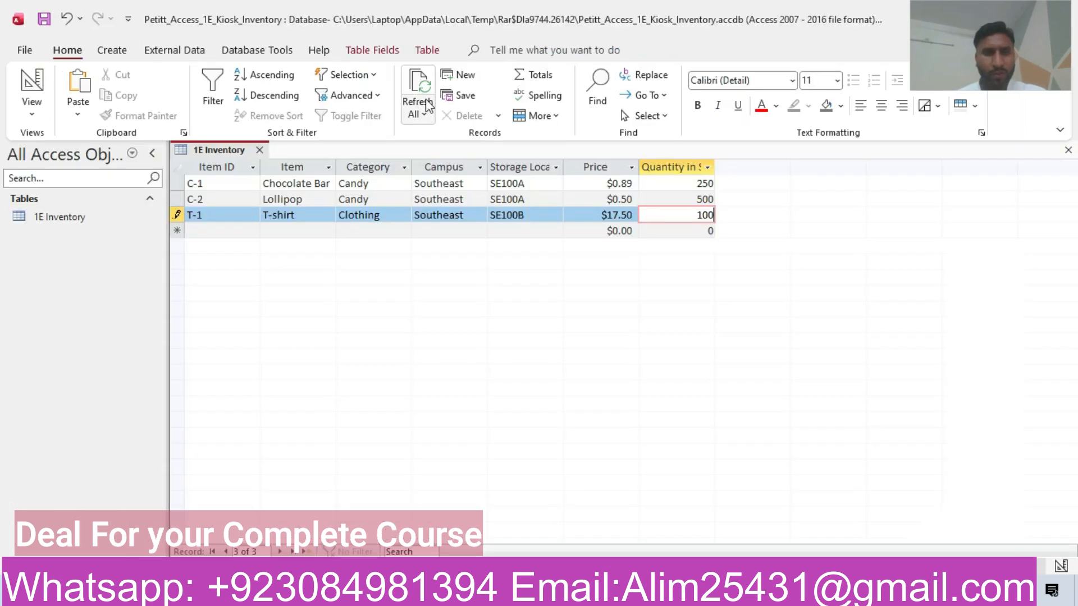
{"action": "left_click", "coordinate": [259, 150]}
{"action": "key", "text": "alt+Tab"}
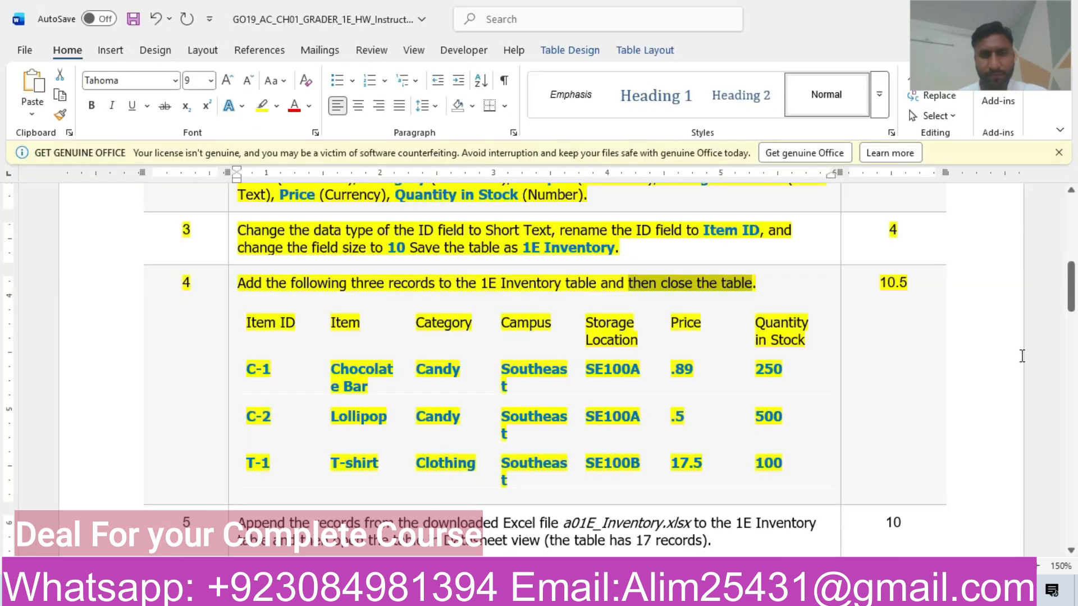
Step: Highlight instruction step 5 in yellow
{"action": "left_click_drag", "start_coordinate": [1072, 306], "coordinate": [1073, 337]}
{"action": "left_click", "coordinate": [119, 300]}
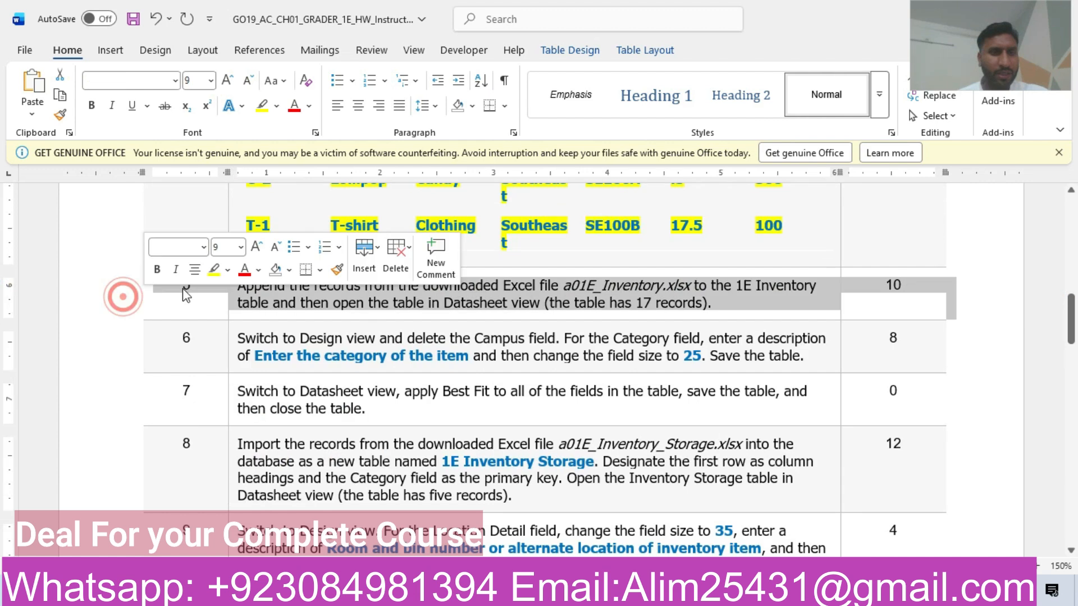
{"action": "left_click", "coordinate": [214, 270]}
{"action": "left_click", "coordinate": [364, 302]}
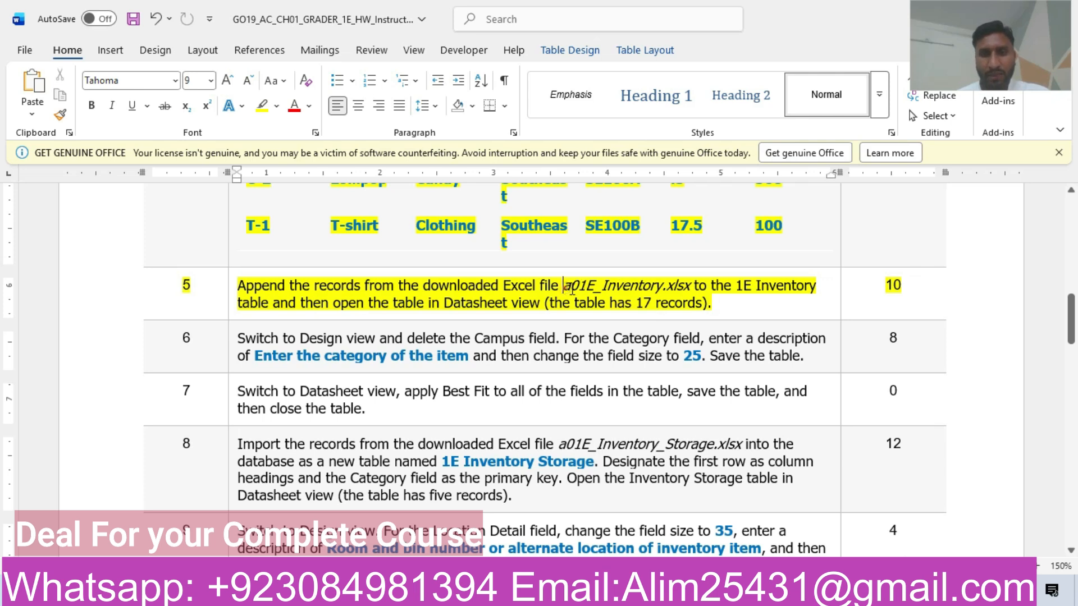
Step: Enlarge the a01E_Inventory file name to 16 pt and return to Access
{"action": "left_click_drag", "start_coordinate": [572, 289], "coordinate": [662, 287]}
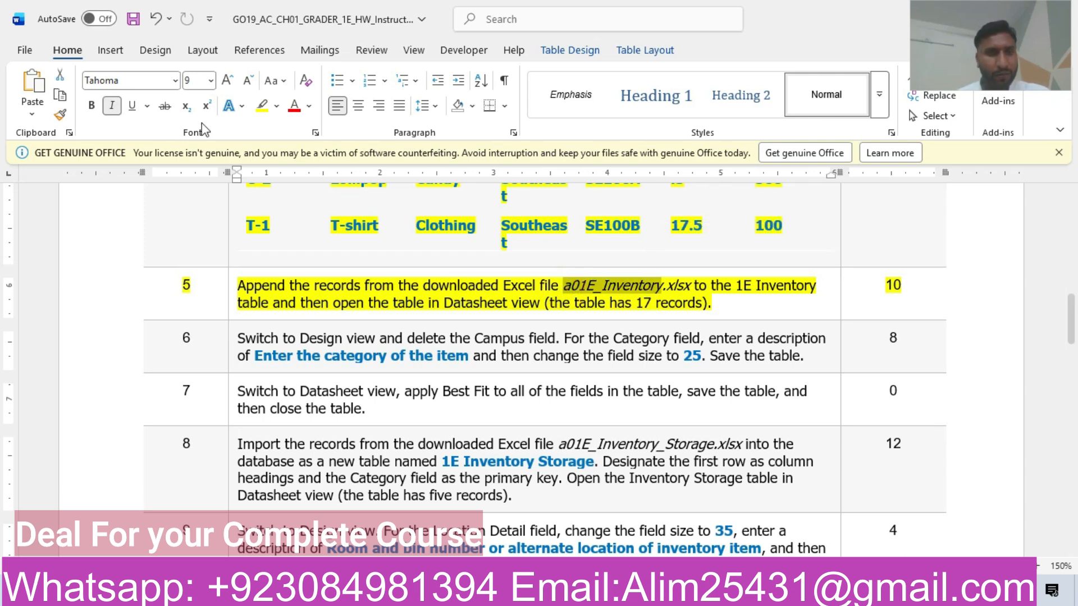
{"action": "left_click", "coordinate": [210, 80]}
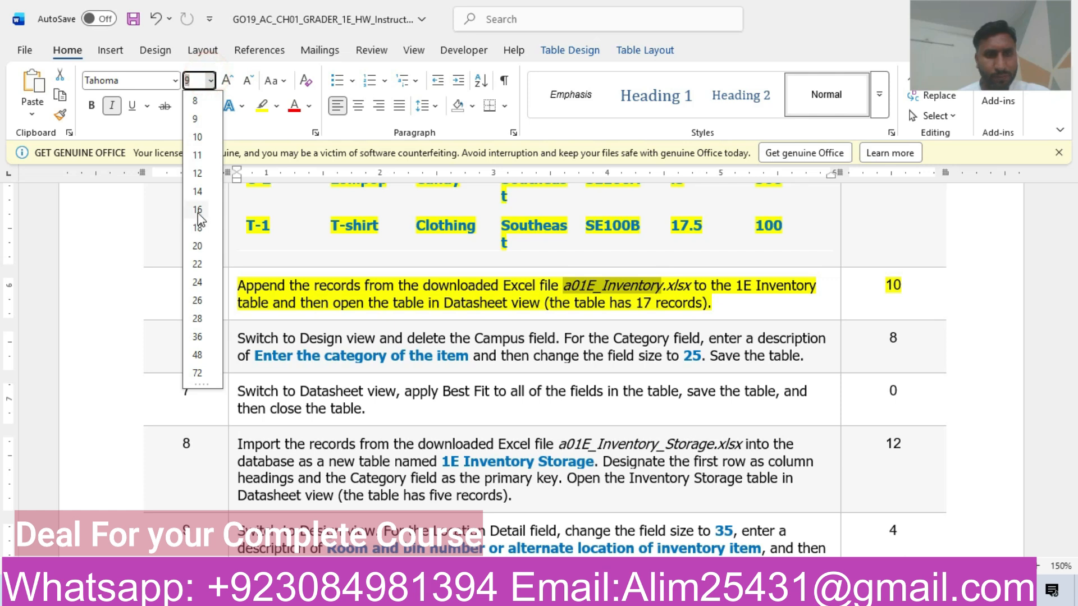
{"action": "left_click", "coordinate": [197, 211]}
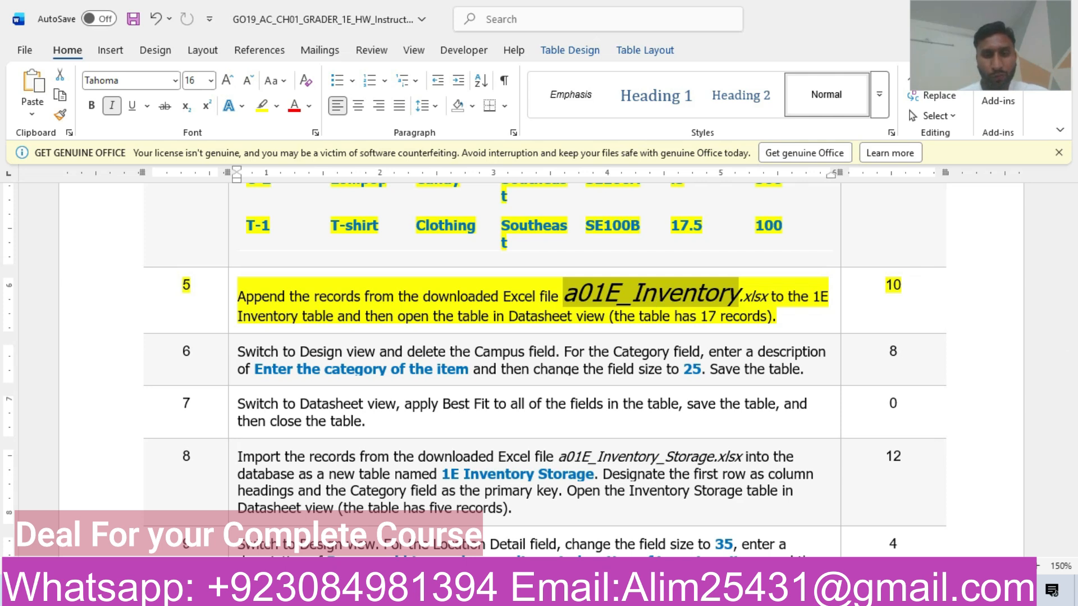
{"action": "mouse_move", "coordinate": [560, 593]}
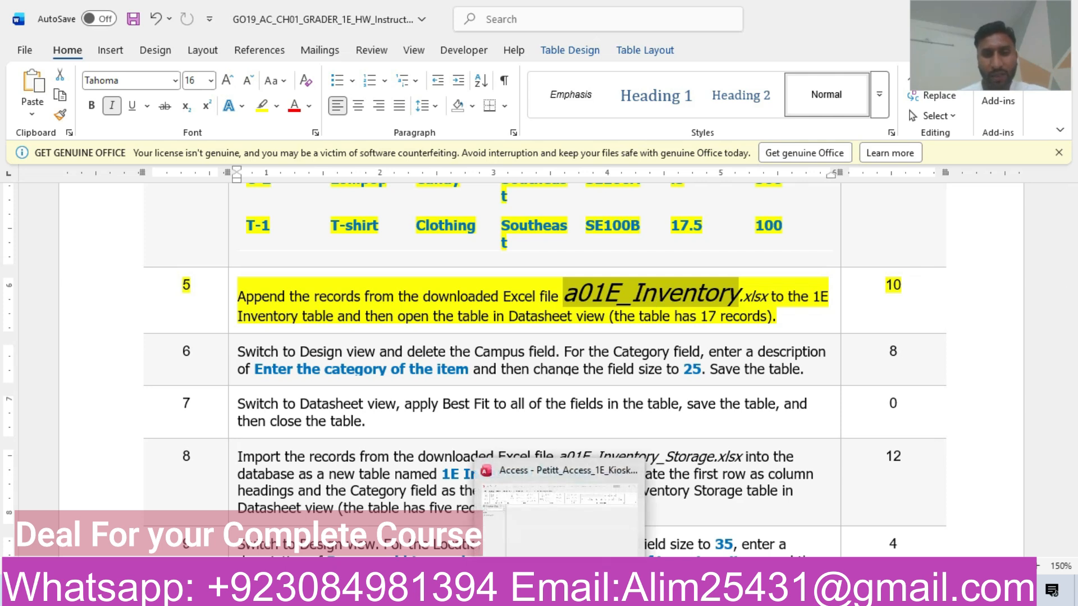
{"action": "left_click", "coordinate": [560, 593]}
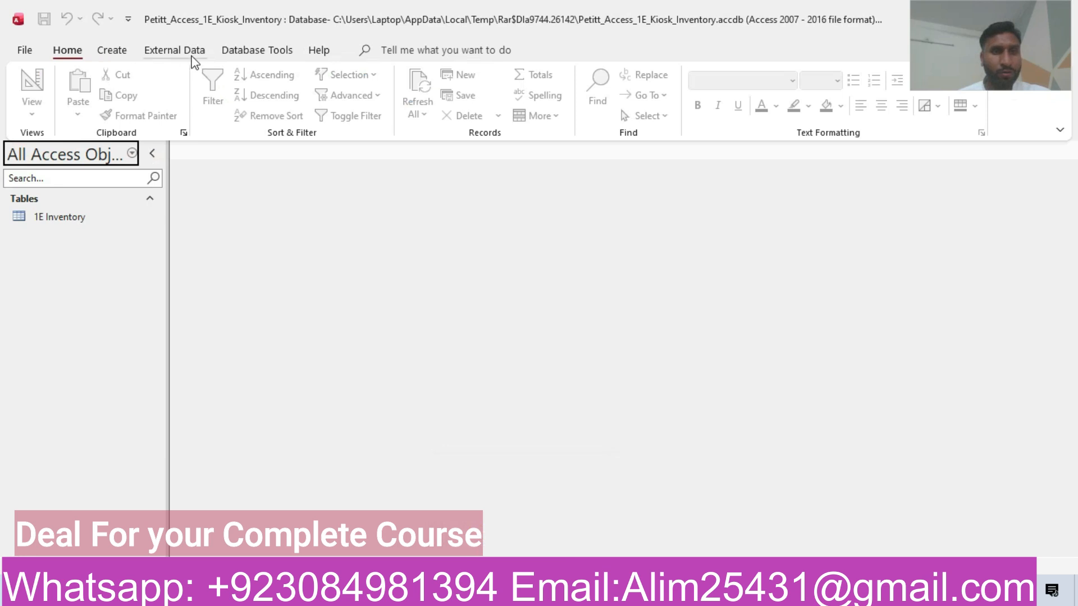
Step: Start an Excel import and pick the a01E_Inventory workbook from the chapter 1 1E homework folder
{"action": "left_click", "coordinate": [175, 50]}
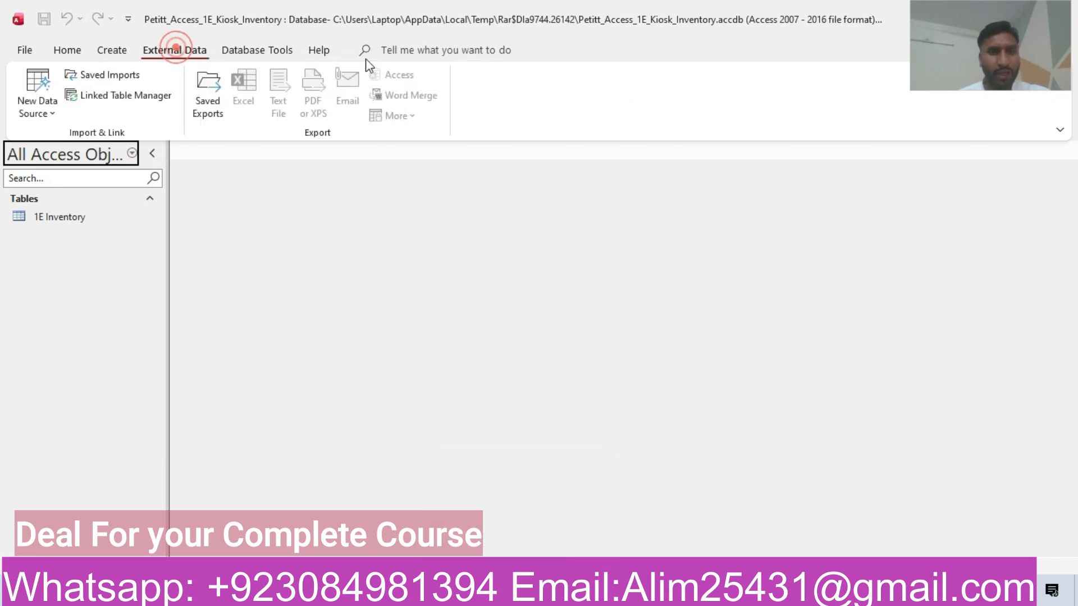
{"action": "left_click", "coordinate": [50, 103]}
{"action": "mouse_move", "coordinate": [78, 145]}
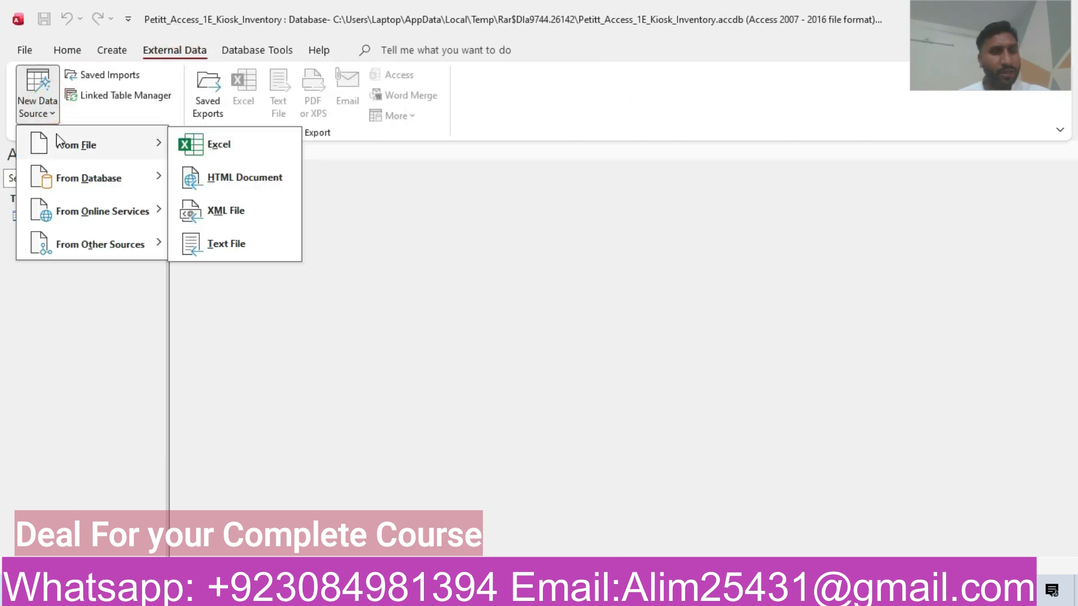
{"action": "left_click", "coordinate": [238, 147]}
{"action": "left_click", "coordinate": [747, 182]}
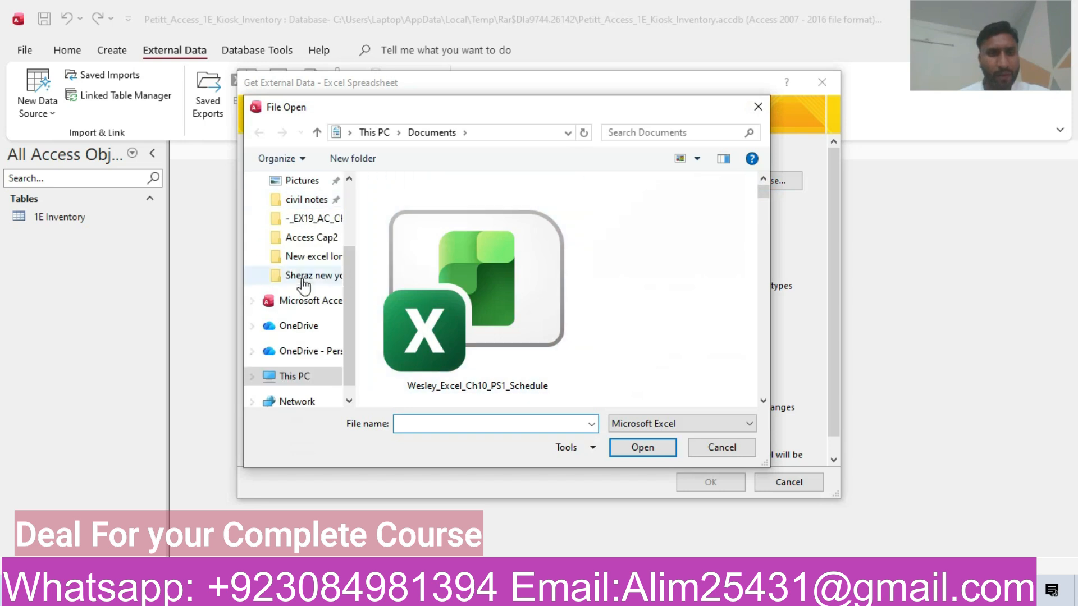
{"action": "left_click", "coordinate": [312, 237]}
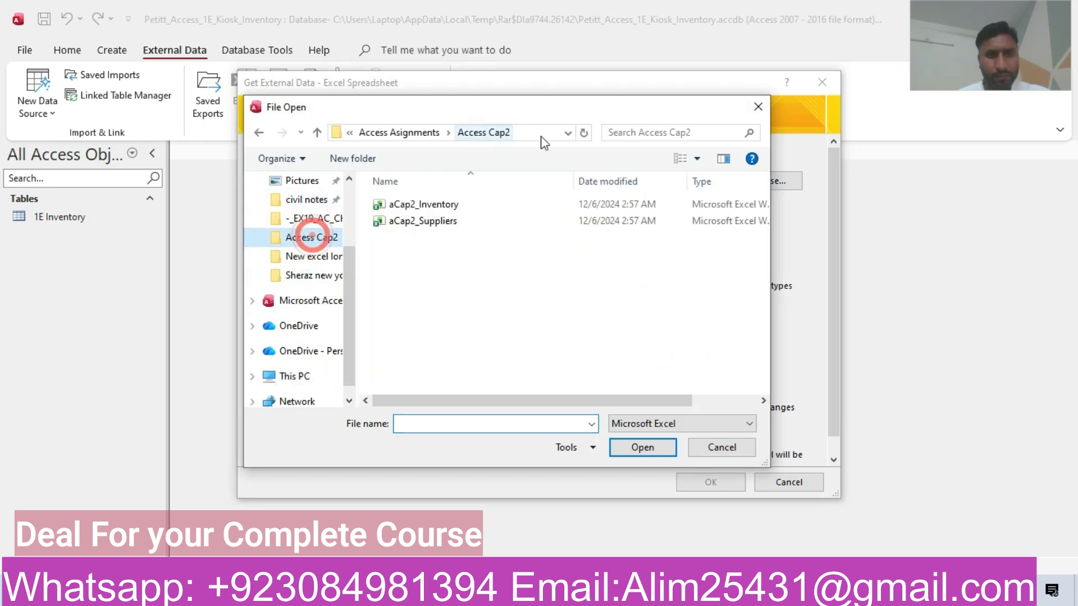
{"action": "left_click", "coordinate": [424, 133]}
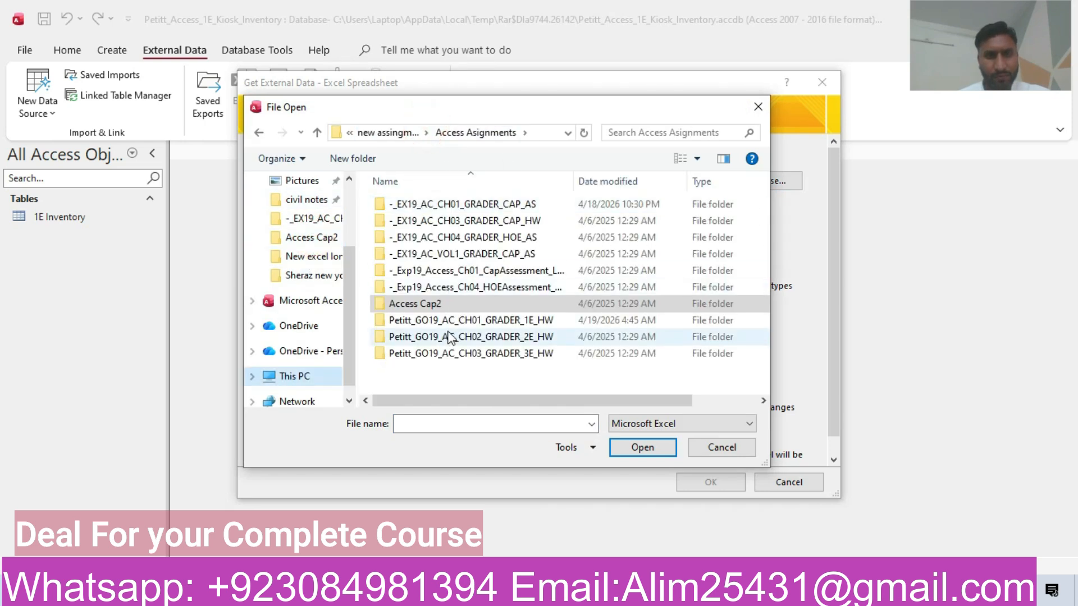
{"action": "double_click", "coordinate": [449, 320]}
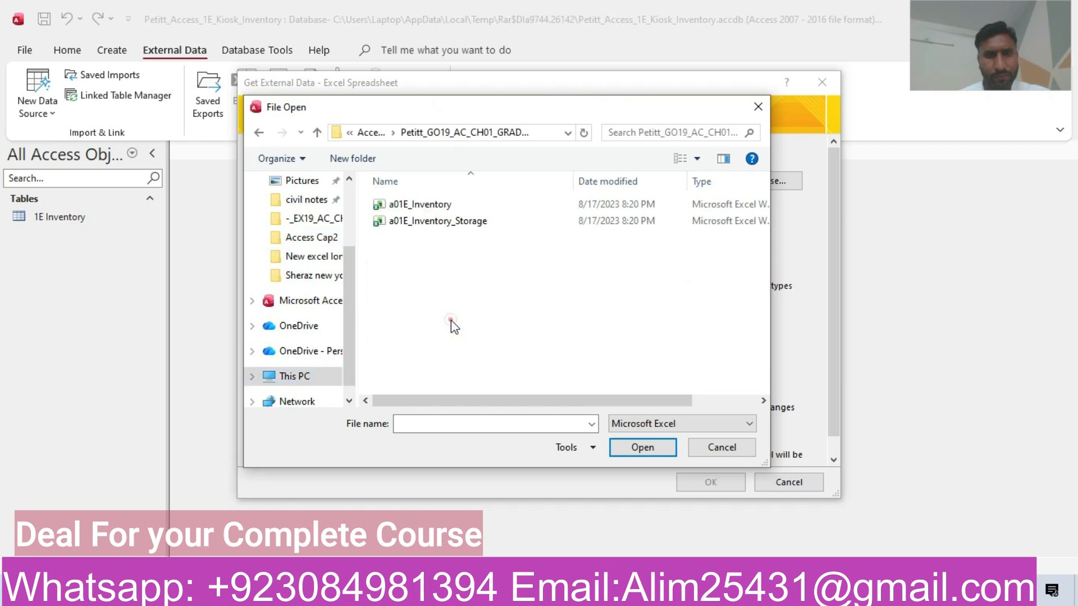
{"action": "left_click", "coordinate": [420, 205]}
{"action": "left_click", "coordinate": [632, 448]}
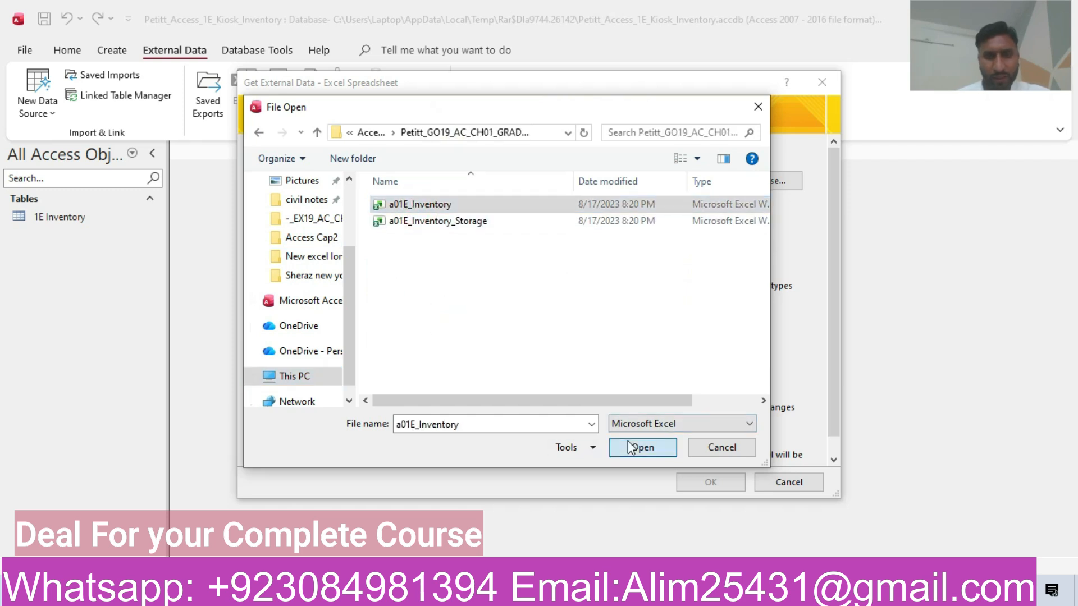
Step: Append the spreadsheet records to 1E Inventory and finish without saving the import steps
{"action": "left_click", "coordinate": [290, 389]}
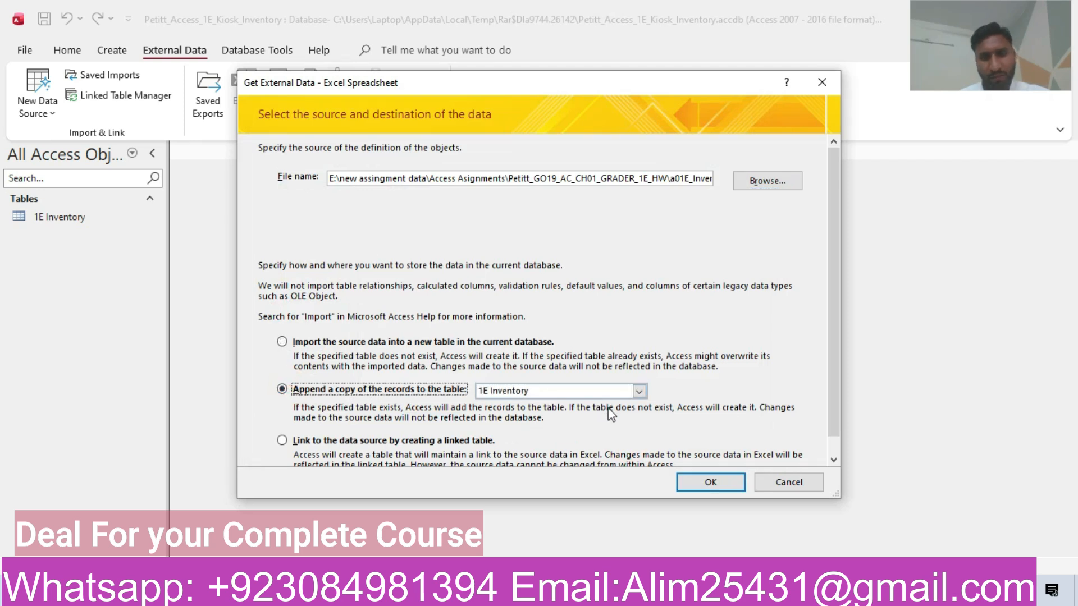
{"action": "left_click", "coordinate": [708, 481]}
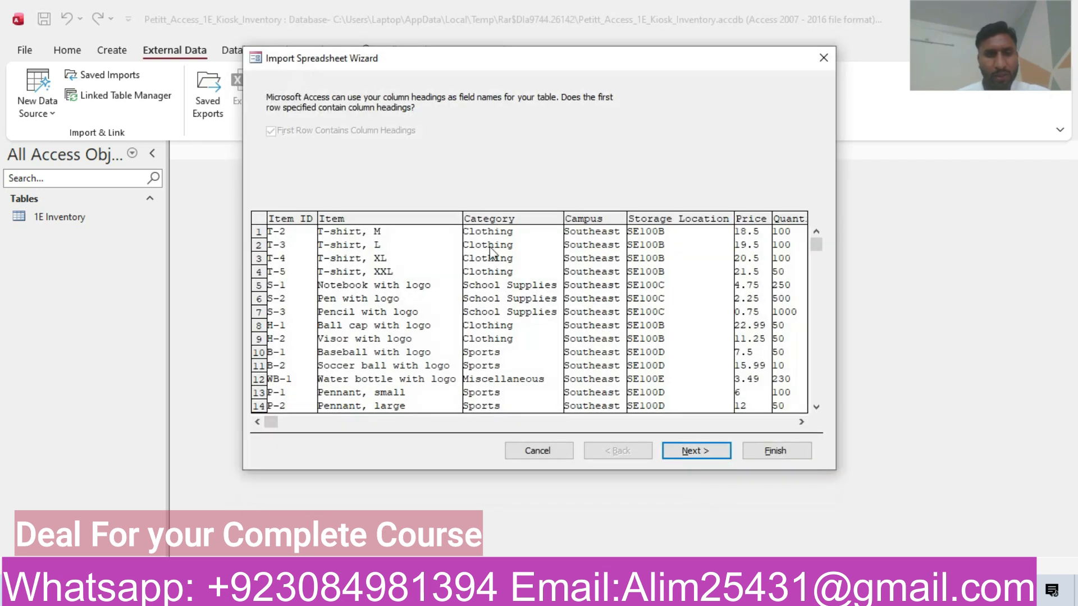
{"action": "left_click", "coordinate": [709, 451]}
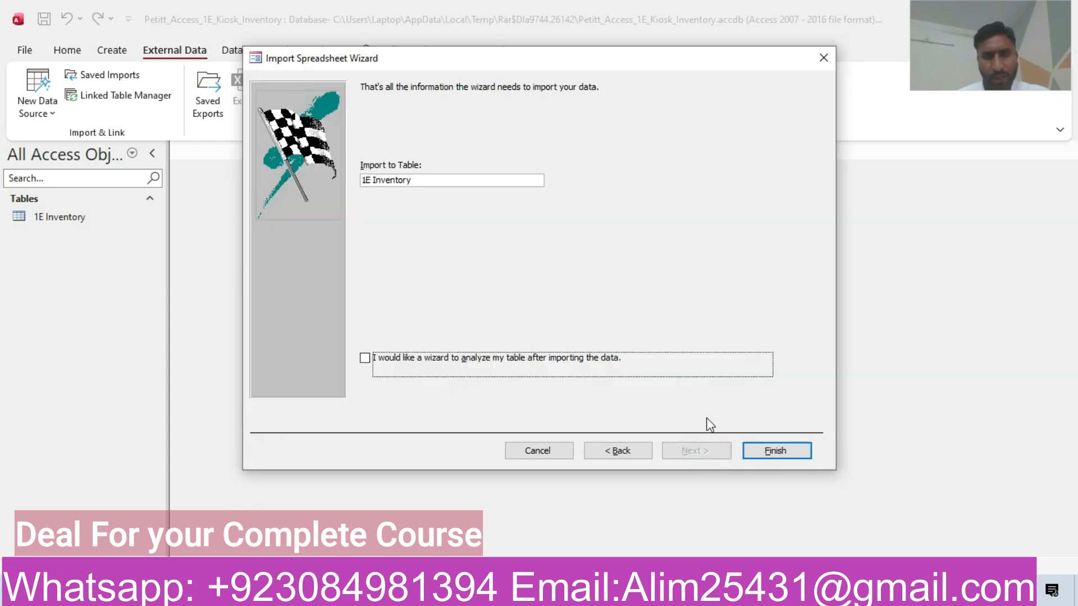
{"action": "left_click", "coordinate": [773, 451]}
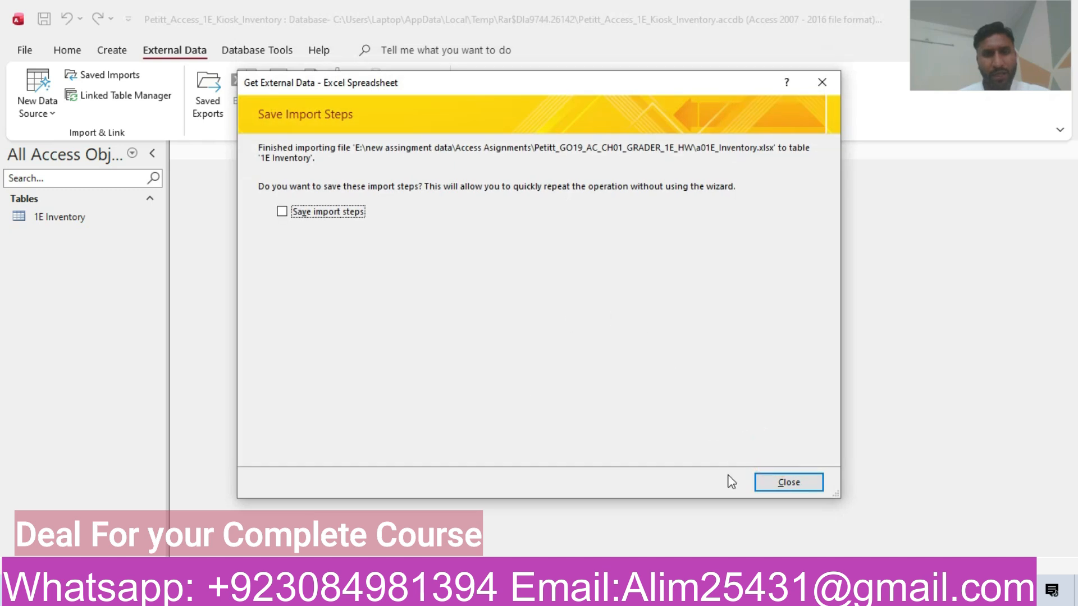
{"action": "left_click", "coordinate": [767, 484]}
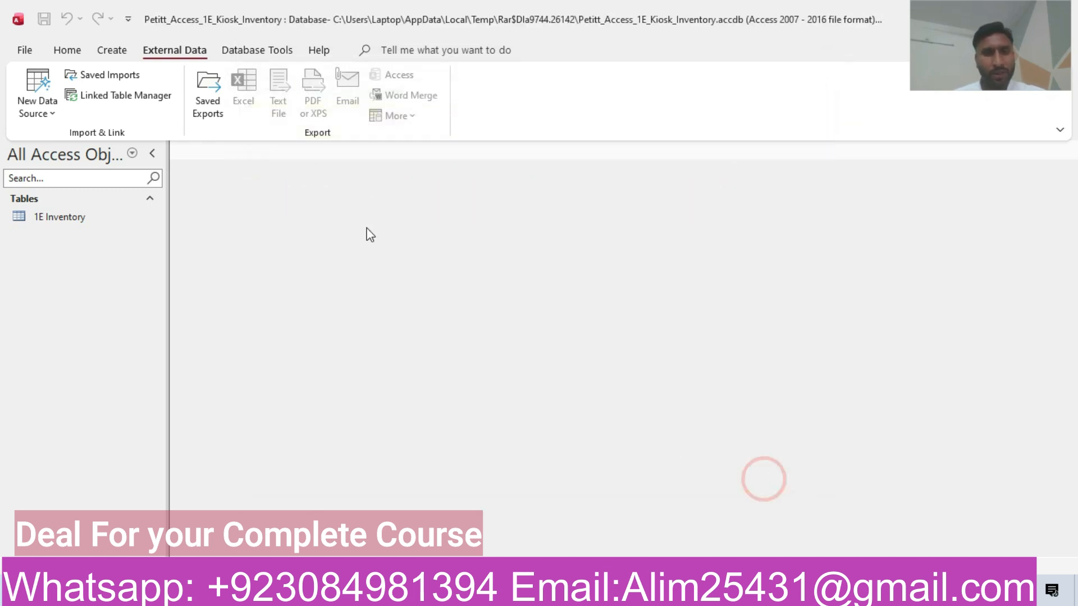
Step: Open 1E Inventory in Datasheet view to see its 17 records, then return to Word
{"action": "left_click", "coordinate": [96, 221]}
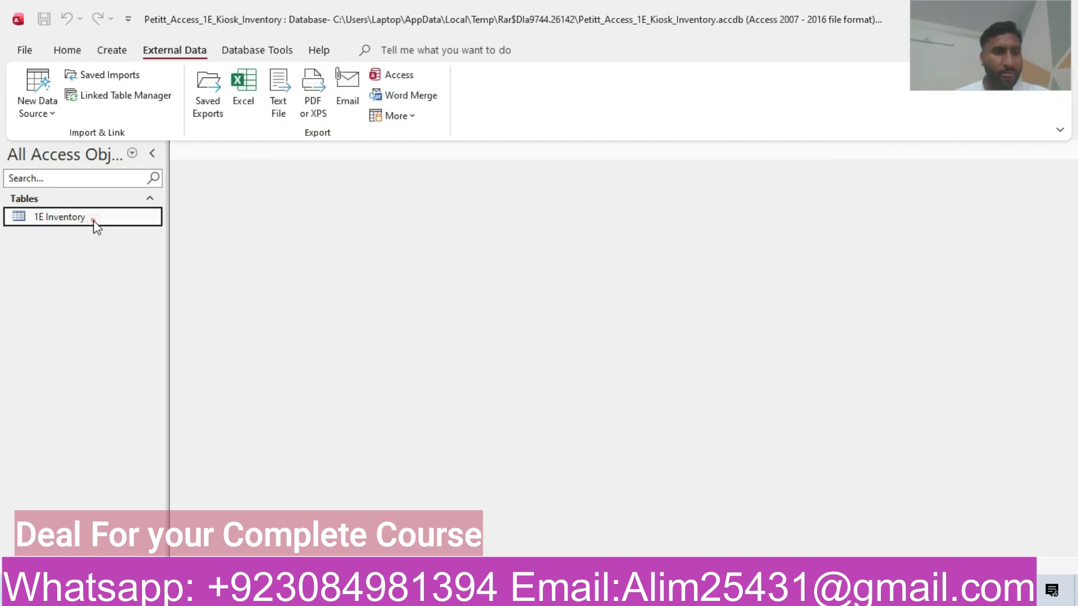
{"action": "double_click", "coordinate": [95, 220]}
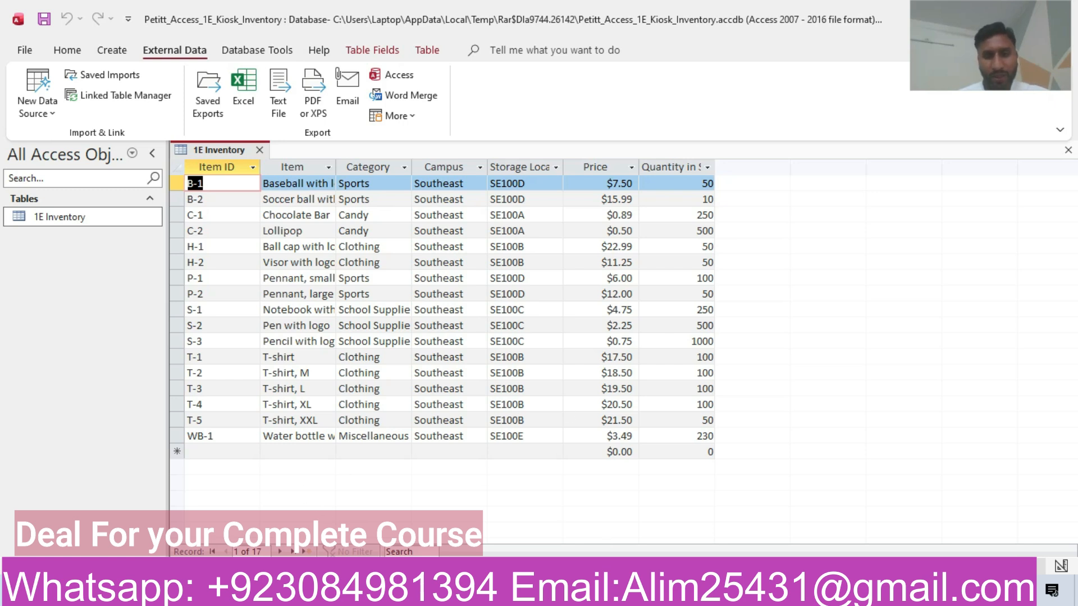
{"action": "left_click", "coordinate": [449, 591]}
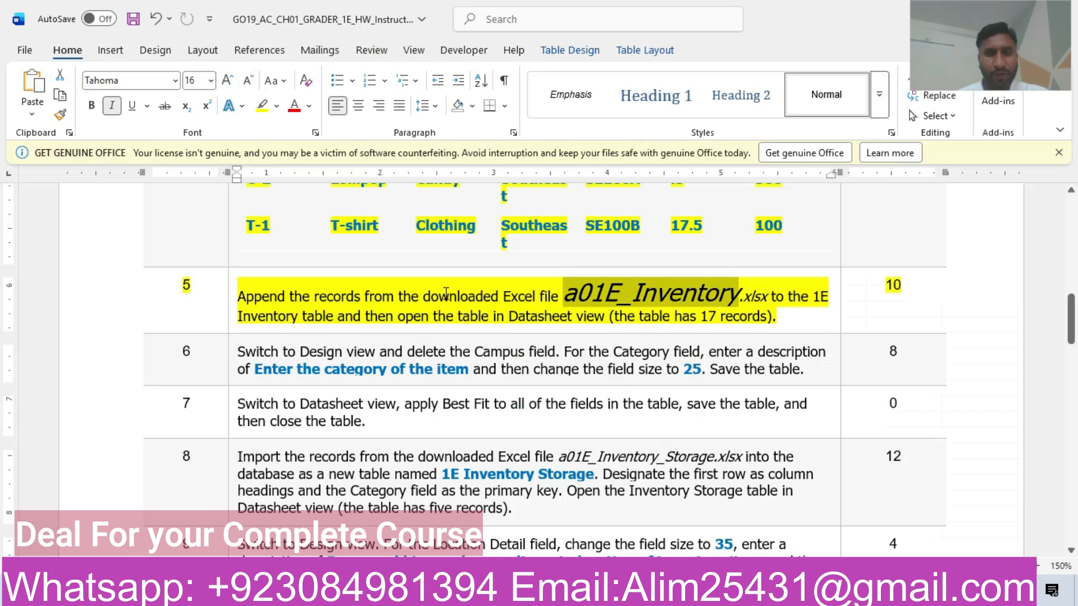
Step: Reduce the a01E_Inventory file name in step 5 to 10 pt
{"action": "left_click", "coordinate": [210, 80]}
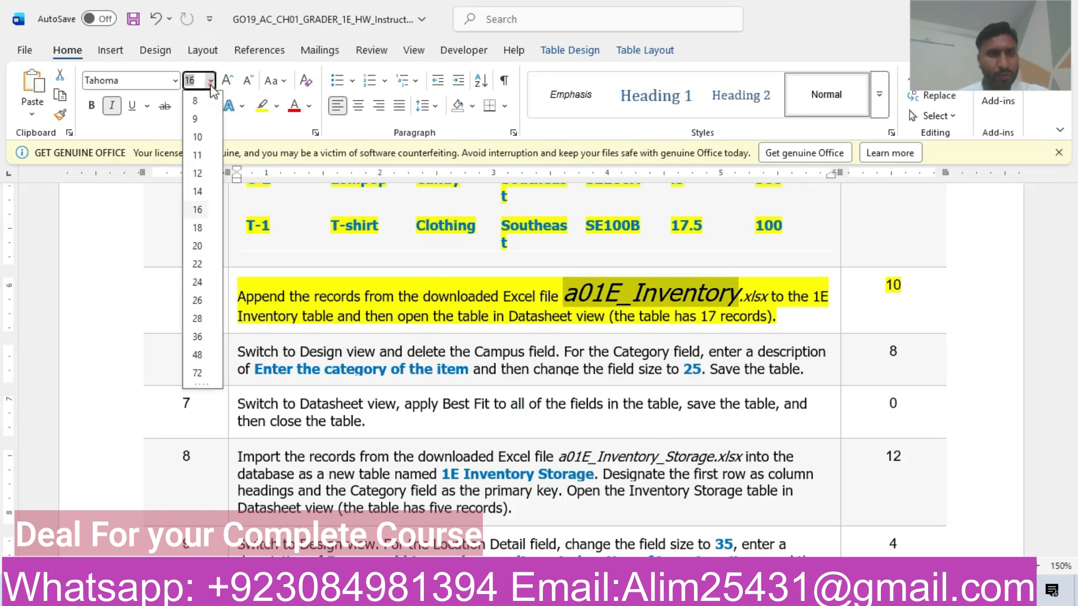
{"action": "left_click", "coordinate": [197, 174]}
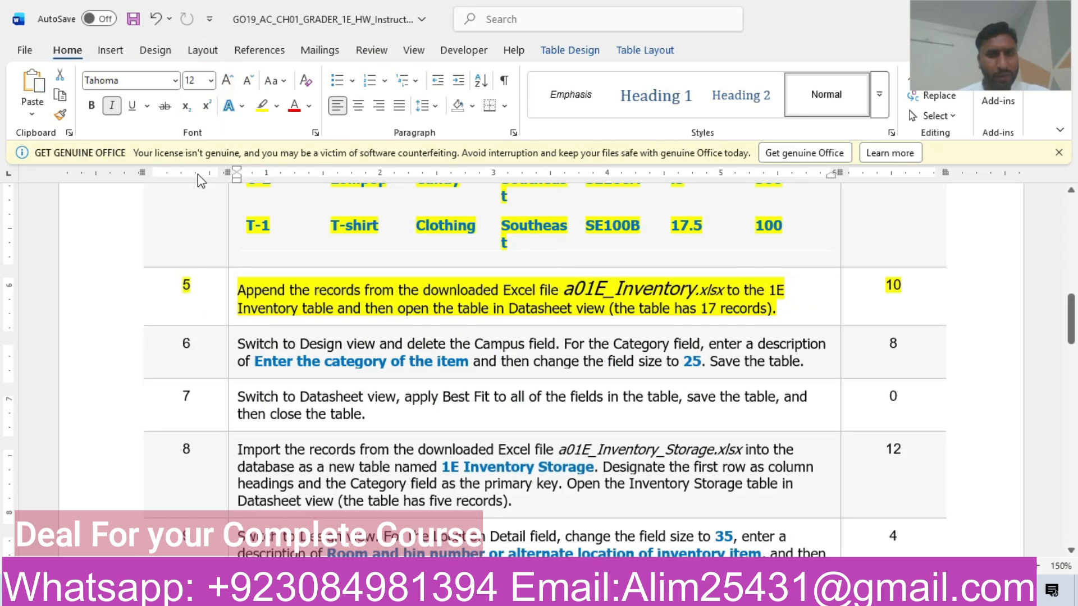
{"action": "left_click", "coordinate": [211, 80]}
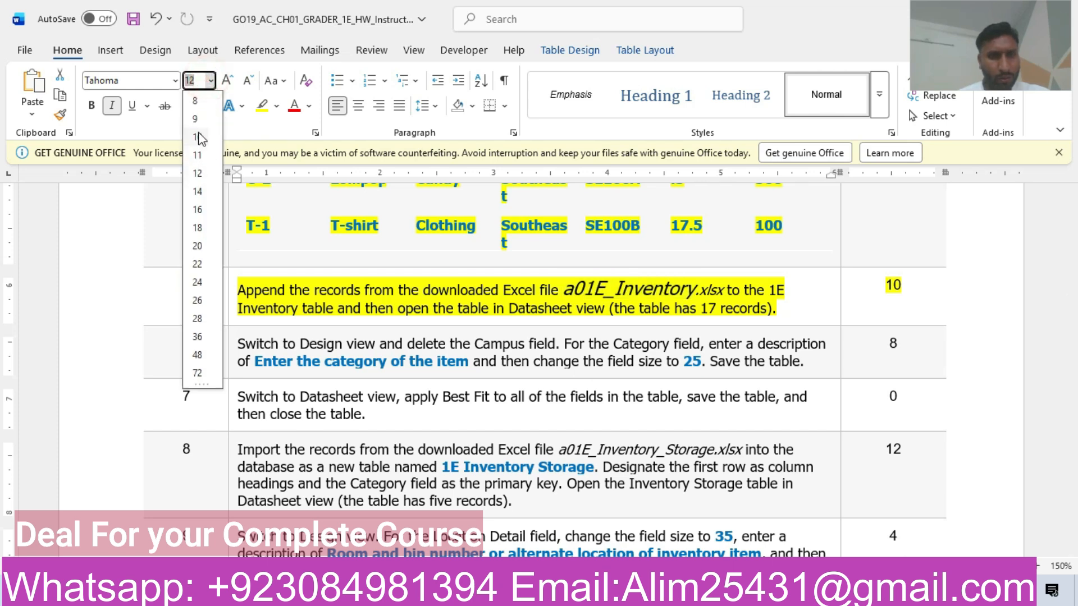
{"action": "left_click", "coordinate": [201, 137]}
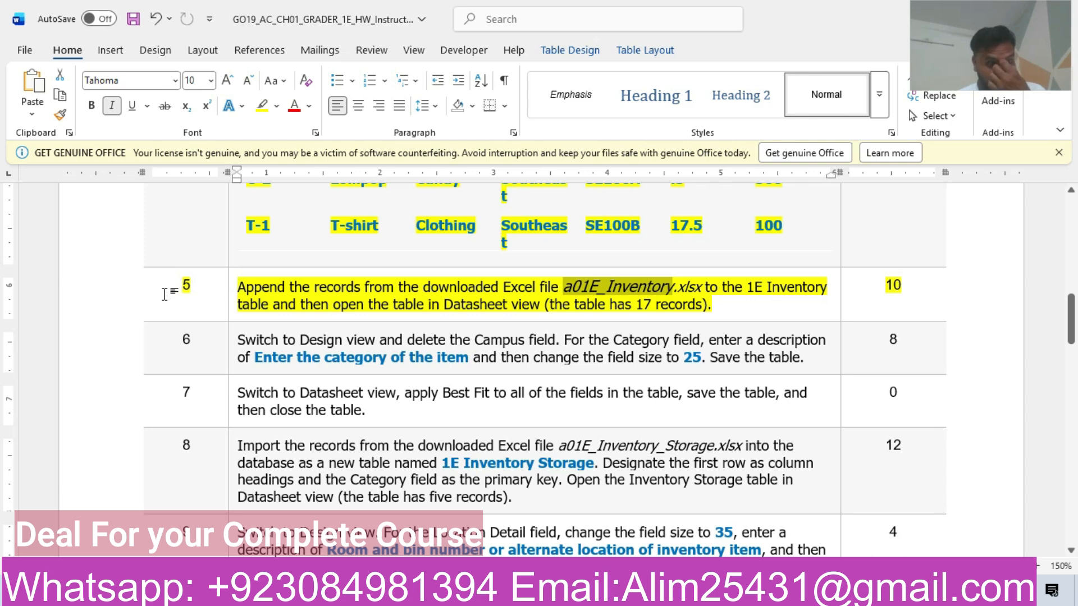
Step: Remove the yellow highlight from step 5 and highlight step 6 in yellow instead
{"action": "left_click", "coordinate": [134, 289]}
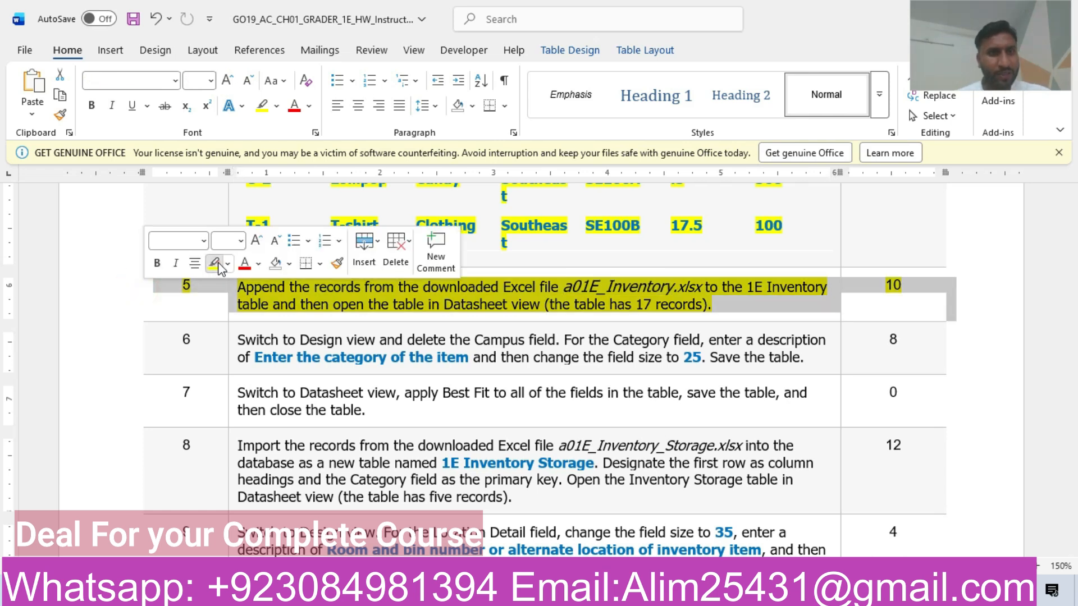
{"action": "left_click", "coordinate": [219, 262]}
{"action": "left_click", "coordinate": [220, 261]}
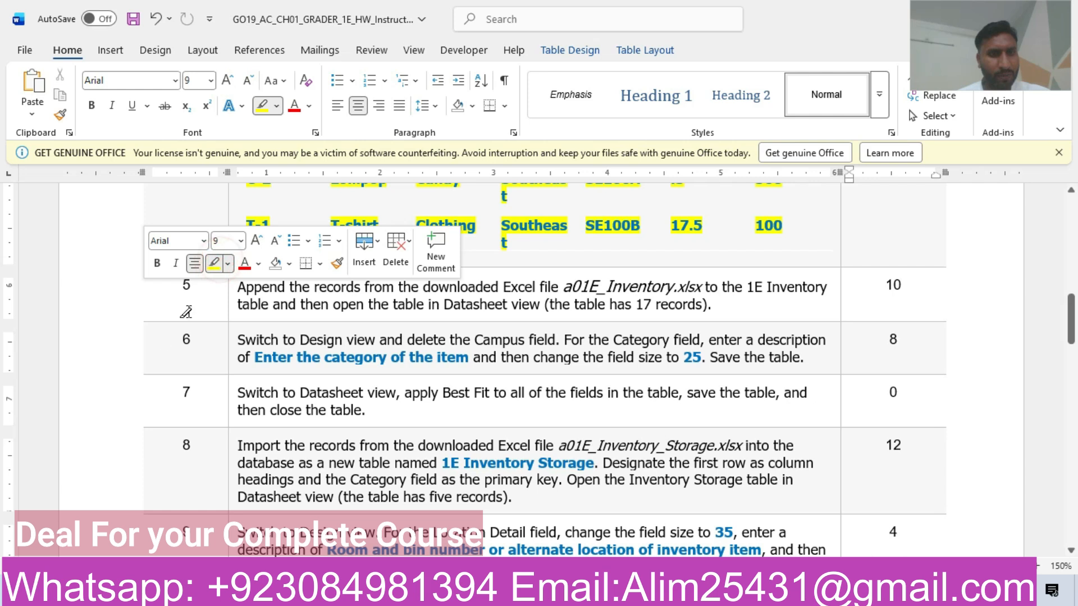
{"action": "left_click", "coordinate": [214, 263]}
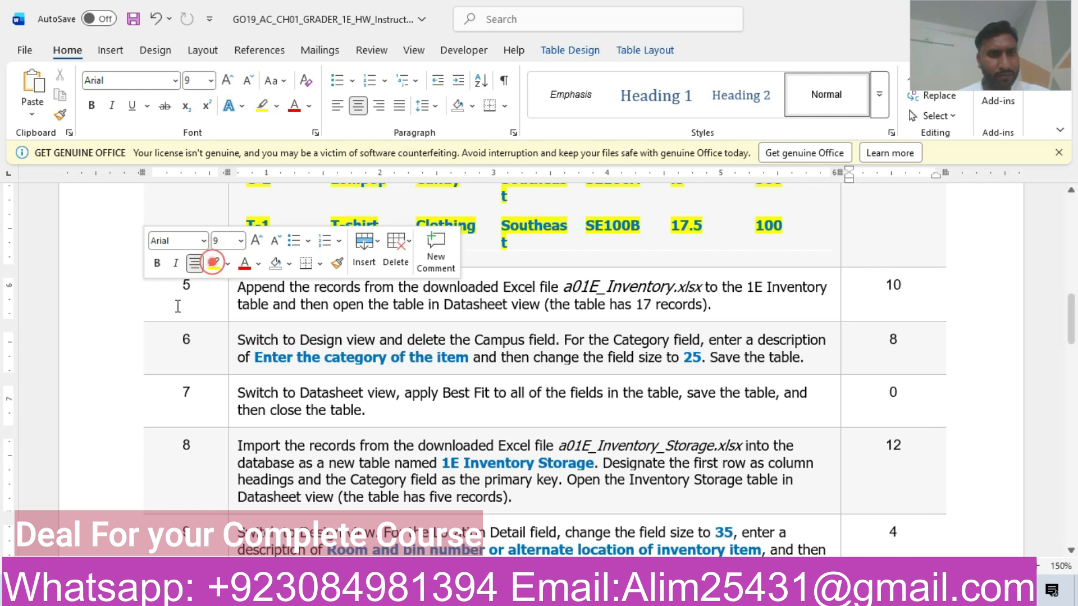
{"action": "left_click", "coordinate": [143, 351]}
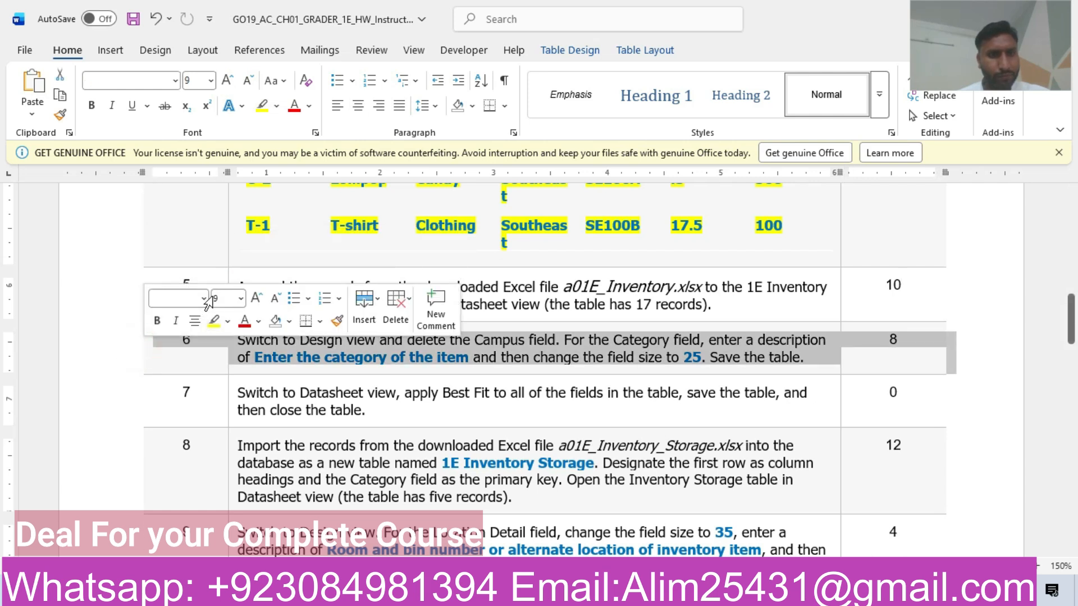
{"action": "left_click", "coordinate": [214, 321]}
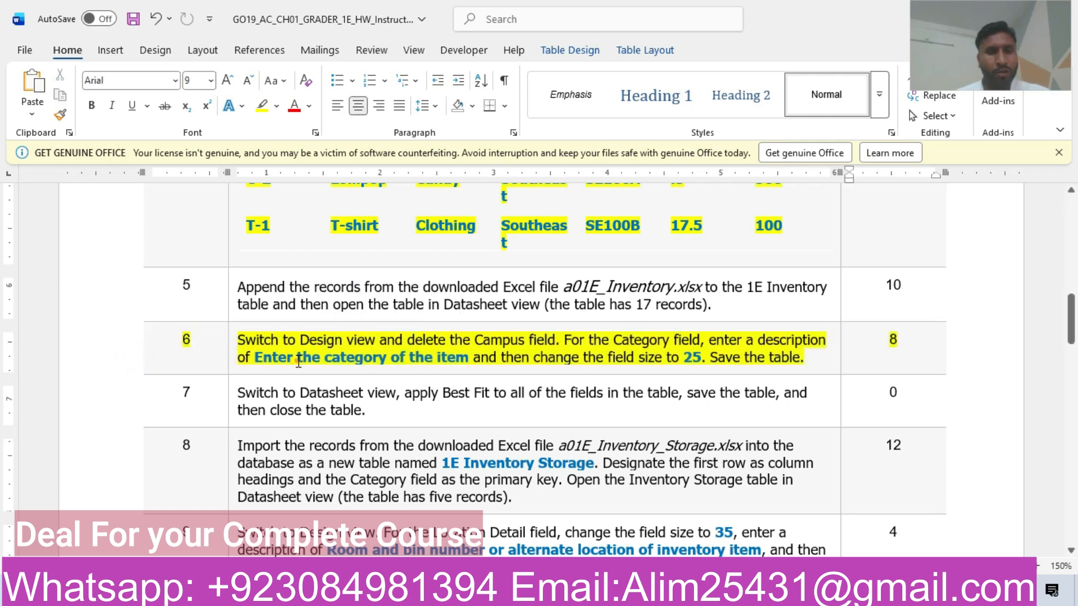
{"action": "left_click", "coordinate": [297, 359]}
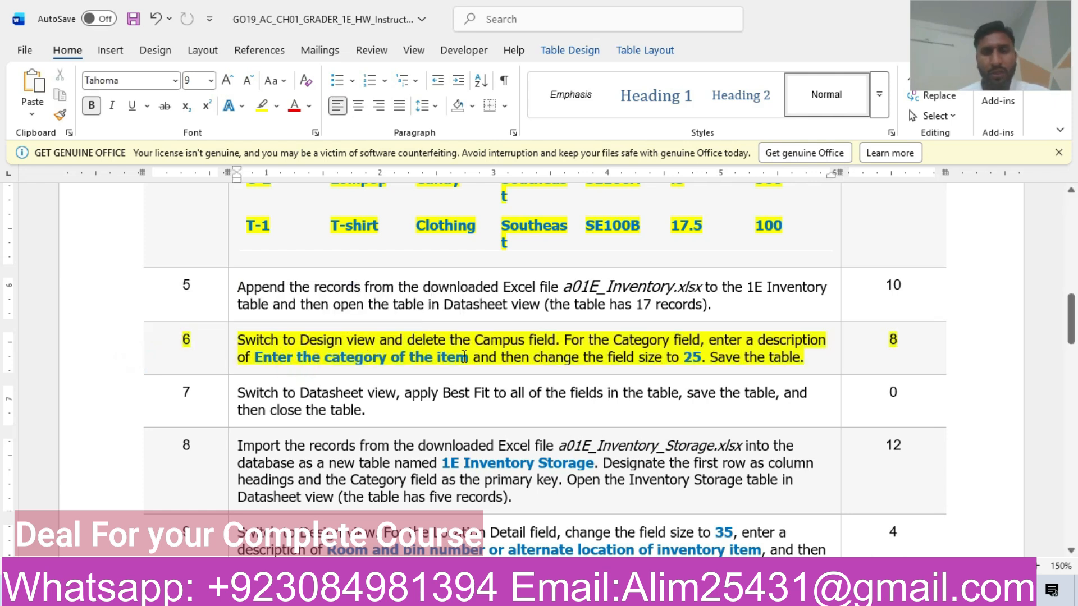
Step: In Design view, permanently delete the Campus field from 1E Inventory, then return to Word
{"action": "left_click", "coordinate": [393, 590]}
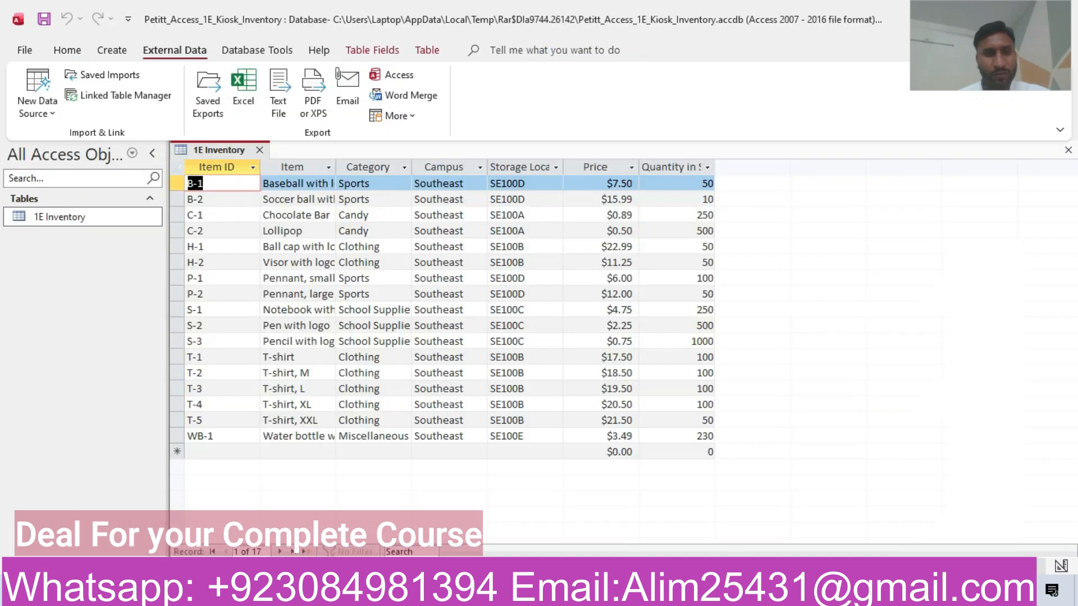
{"action": "right_click", "coordinate": [198, 147]}
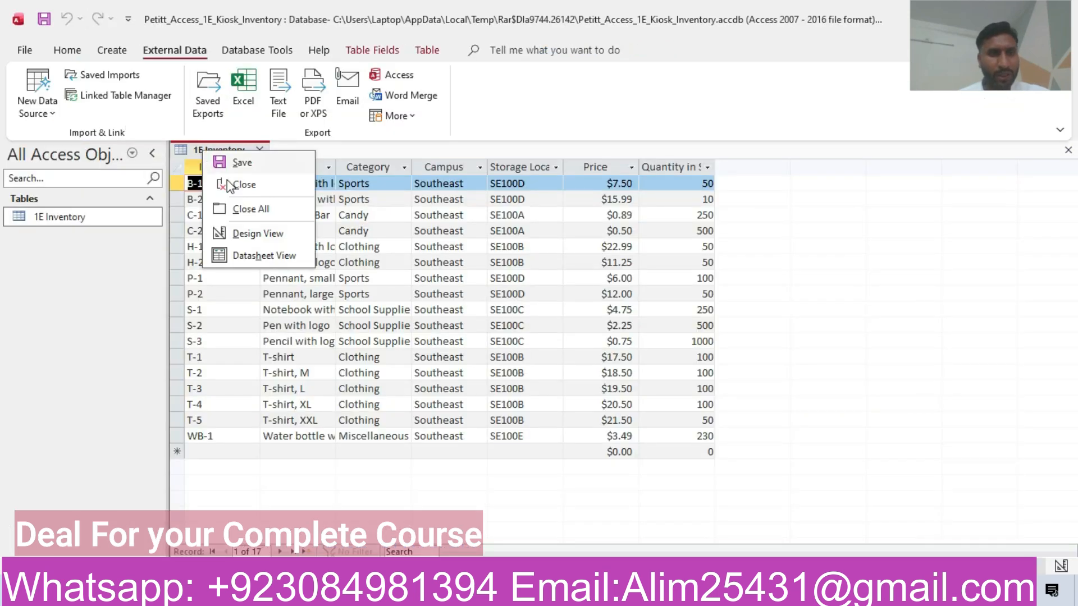
{"action": "left_click", "coordinate": [249, 234]}
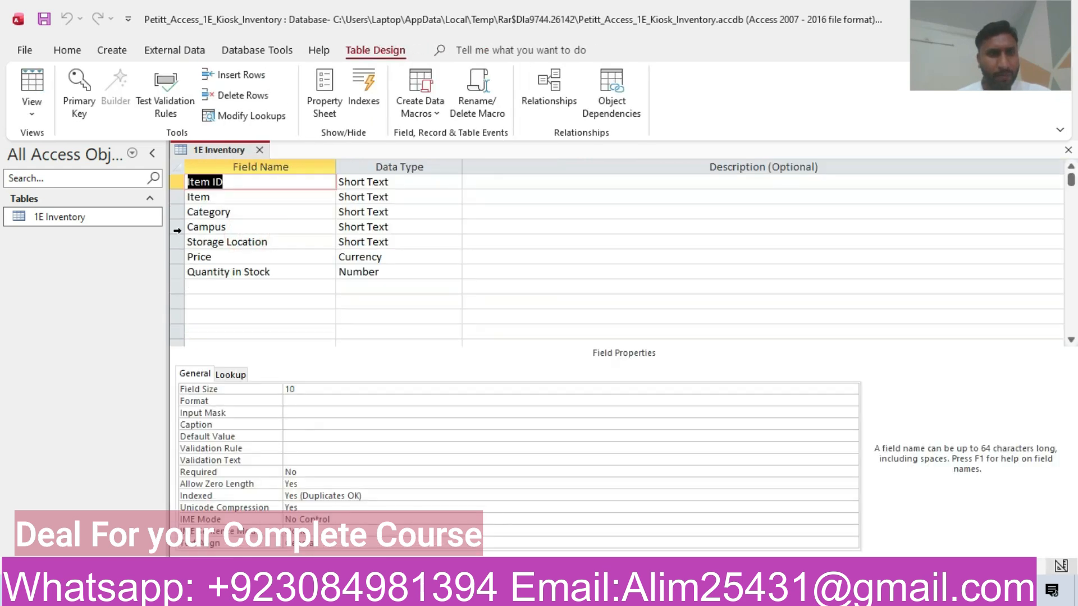
{"action": "left_click", "coordinate": [177, 229]}
{"action": "key", "text": "Delete"}
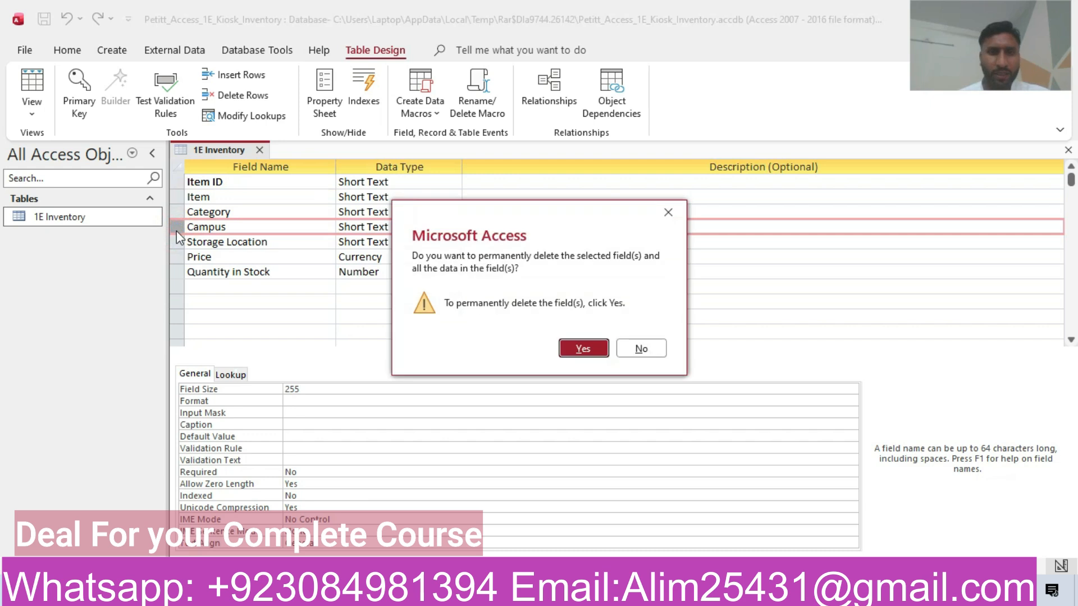
{"action": "left_click", "coordinate": [579, 354]}
{"action": "key", "text": "alt+Tab"}
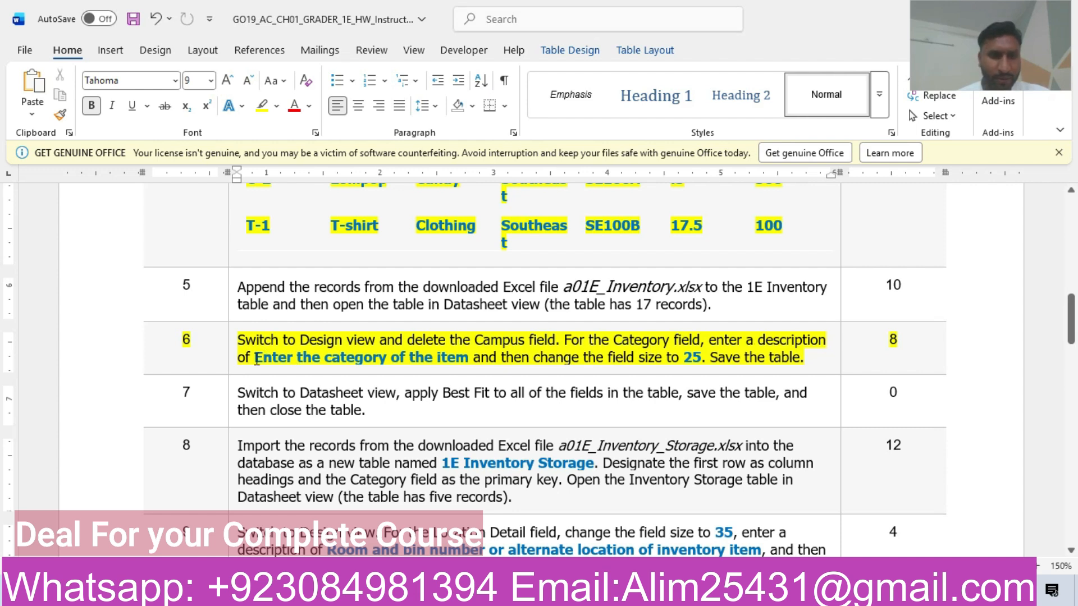
Step: Copy 'Enter the category of the item' from step 6 and return to the Access design view
{"action": "left_click_drag", "start_coordinate": [256, 359], "coordinate": [469, 360]}
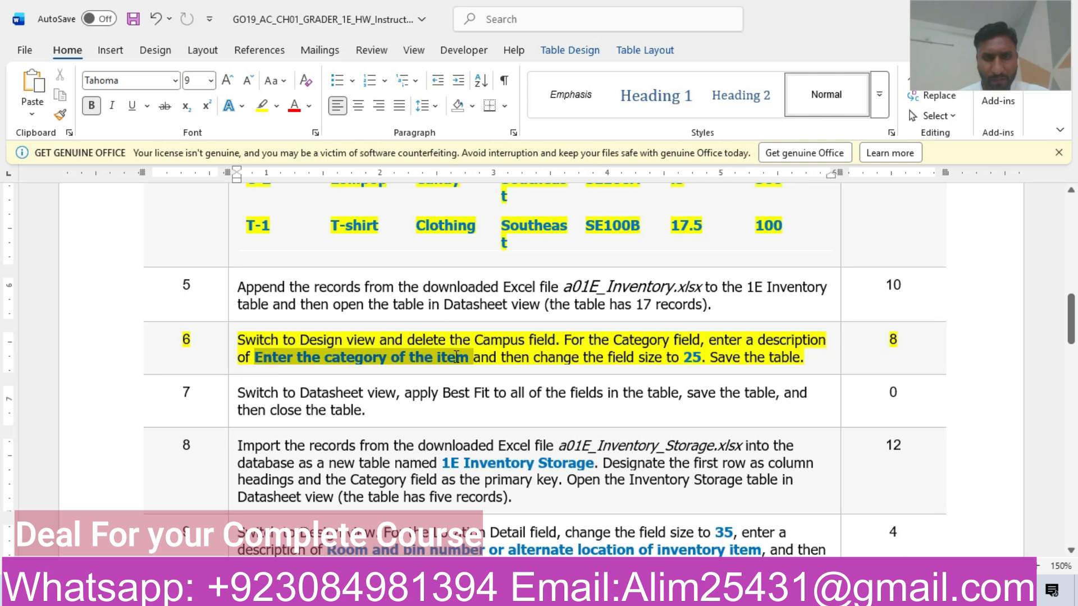
{"action": "key", "text": "ctrl+c"}
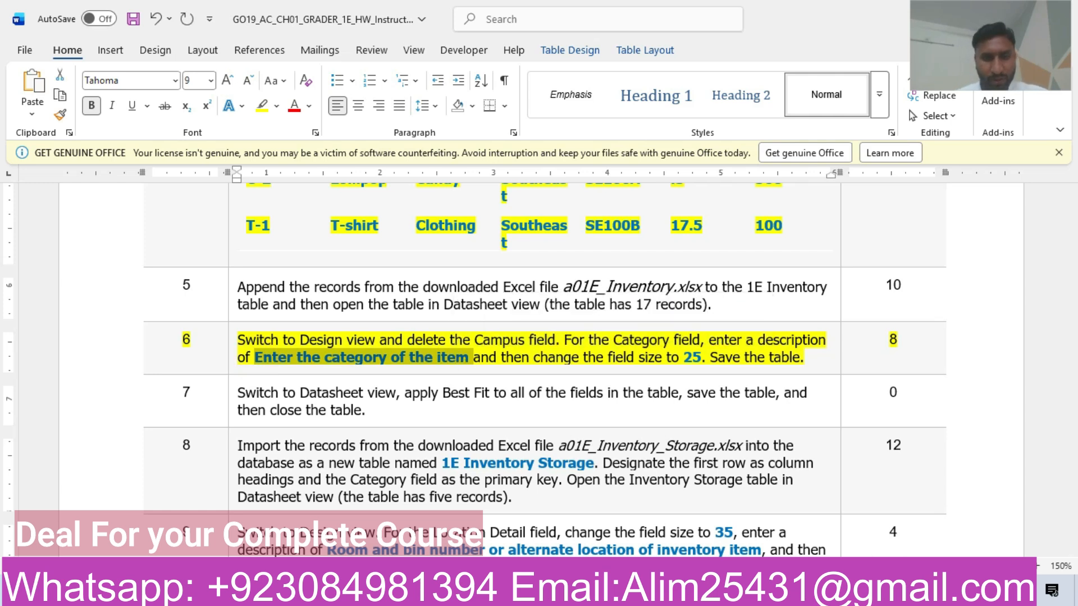
{"action": "left_click", "coordinate": [560, 593]}
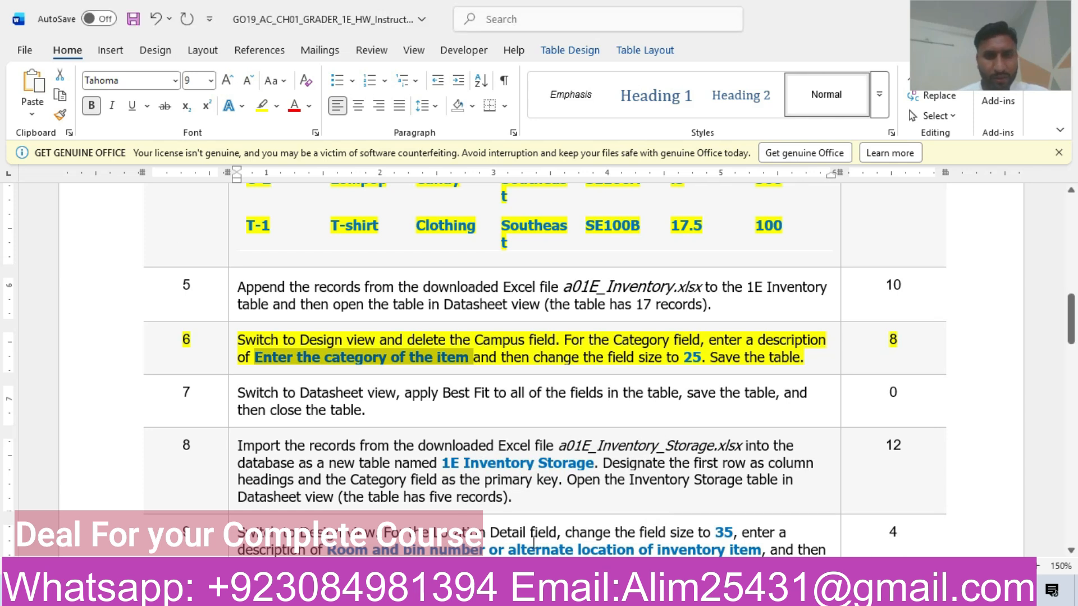
{"action": "left_click", "coordinate": [560, 593]}
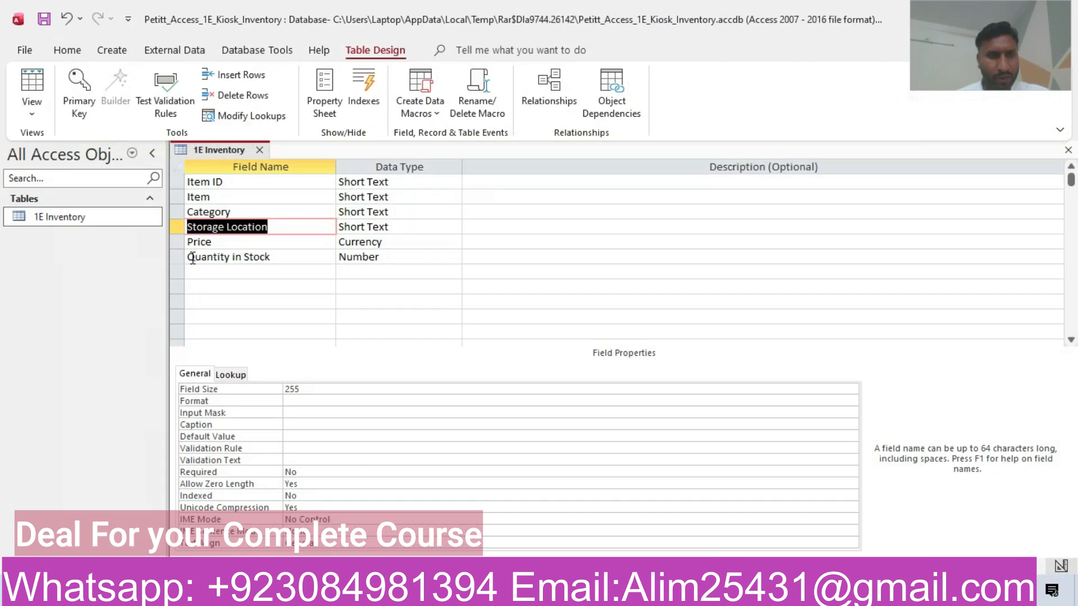
Step: Give Category the description 'Enter the category of the item' and a field size of 25
{"action": "left_click", "coordinate": [173, 212]}
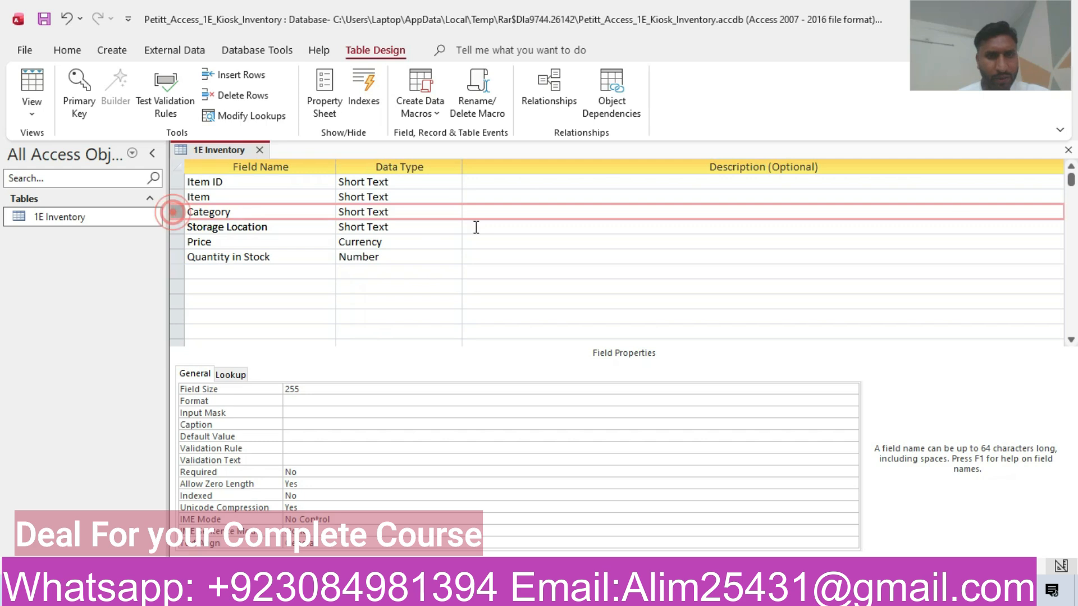
{"action": "left_click", "coordinate": [505, 212]}
{"action": "type", "text": "Enter the category of the item"}
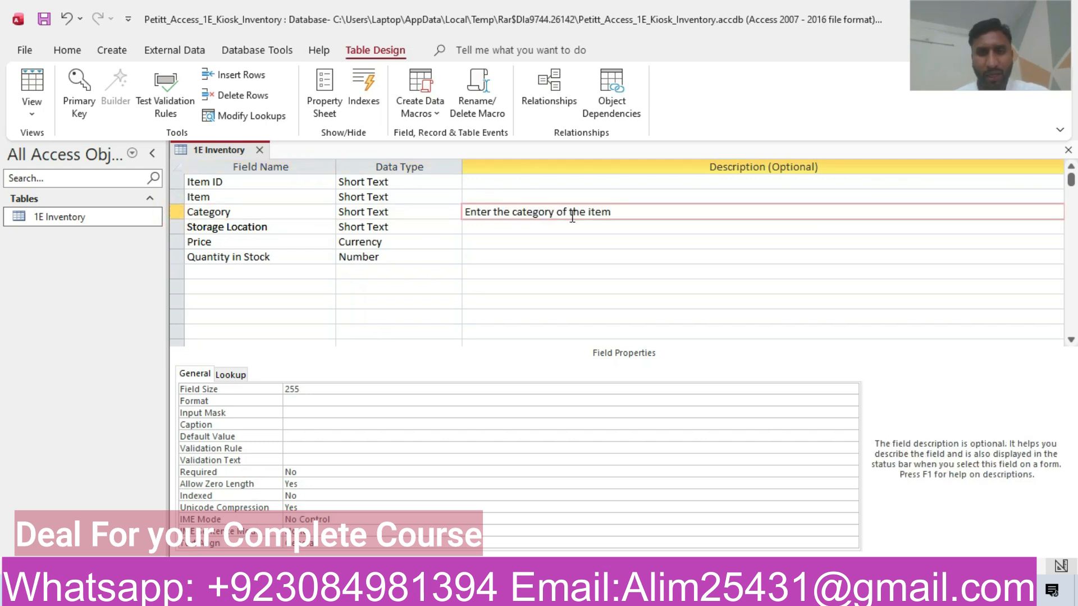
{"action": "key", "text": "alt+Tab"}
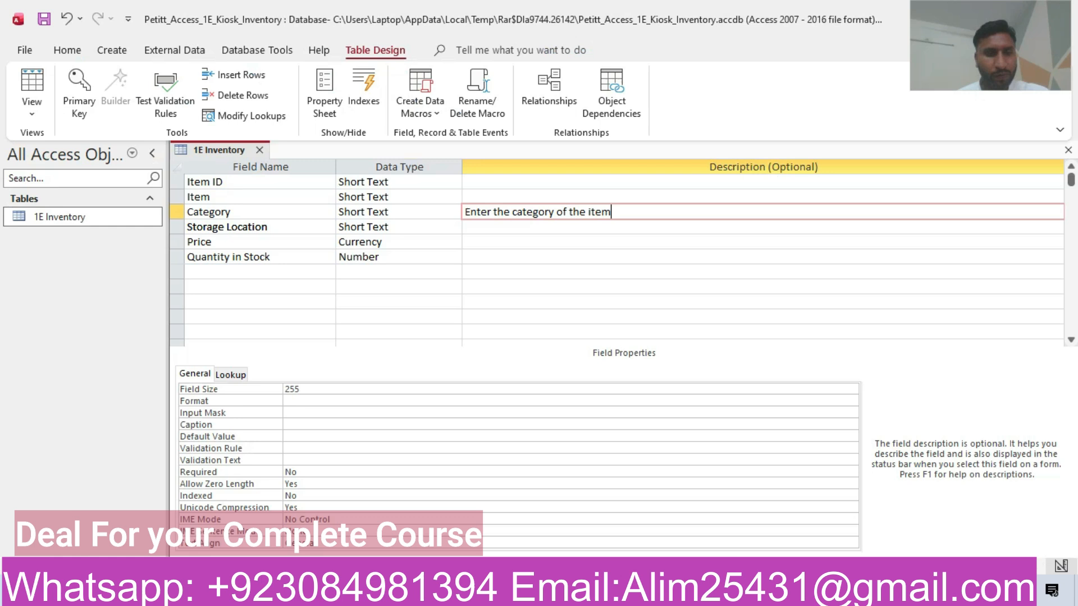
{"action": "left_click", "coordinate": [321, 389]}
{"action": "key", "text": "BackSpace"}
{"action": "key", "text": "BackSpace"}
{"action": "key", "text": "BackSpace"}
{"action": "type", "text": "25"}
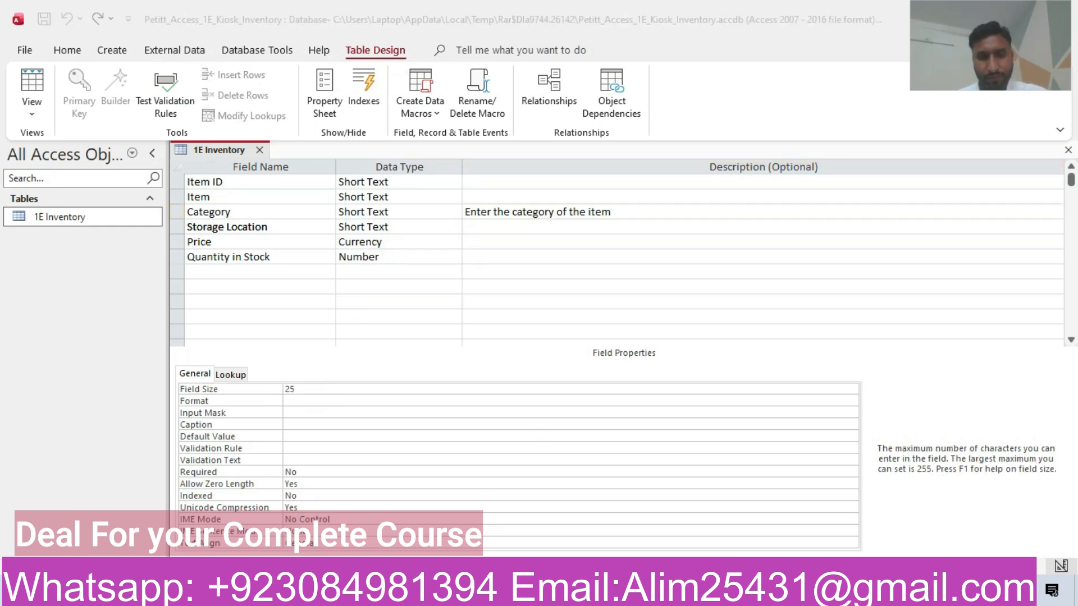
{"action": "key", "text": "alt+Tab"}
{"action": "key", "text": "alt+Tab"}
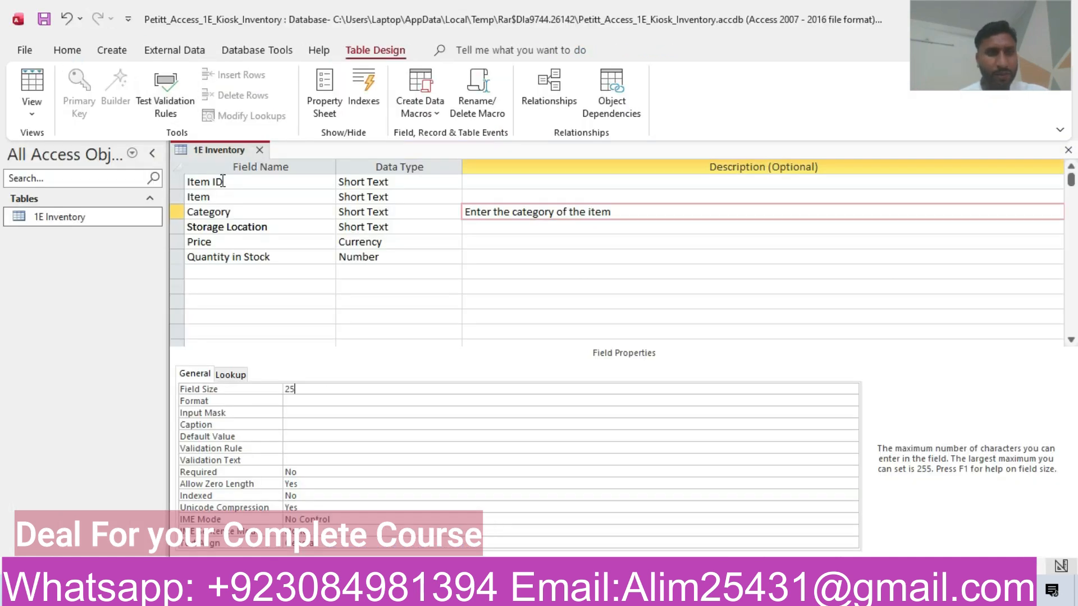
Step: Save the 1E Inventory table design, accepting the data-loss warning
{"action": "right_click", "coordinate": [216, 150]}
{"action": "left_click", "coordinate": [239, 163]}
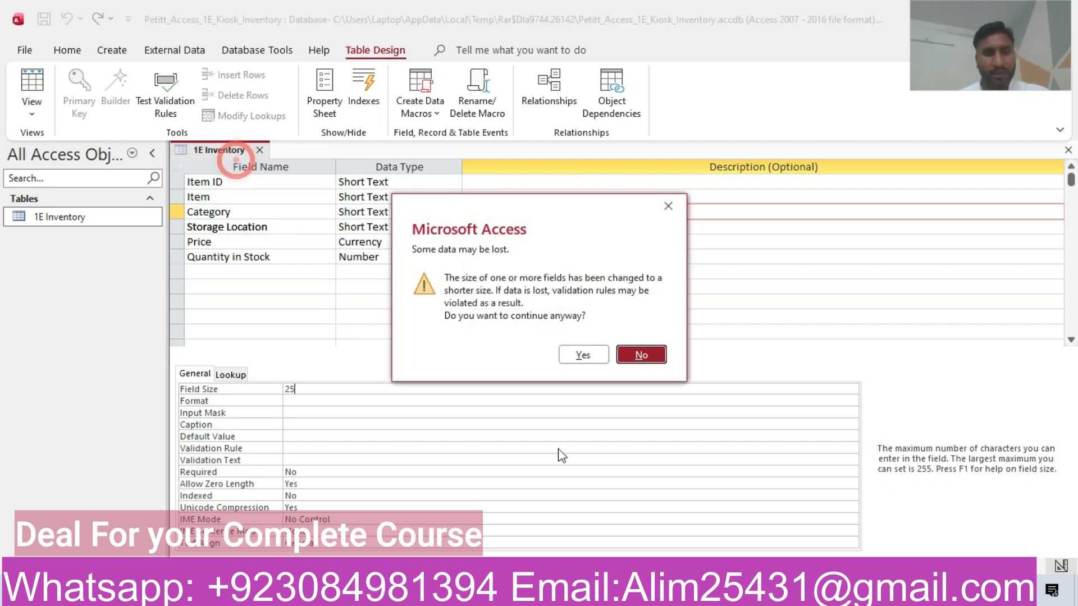
{"action": "left_click", "coordinate": [582, 354]}
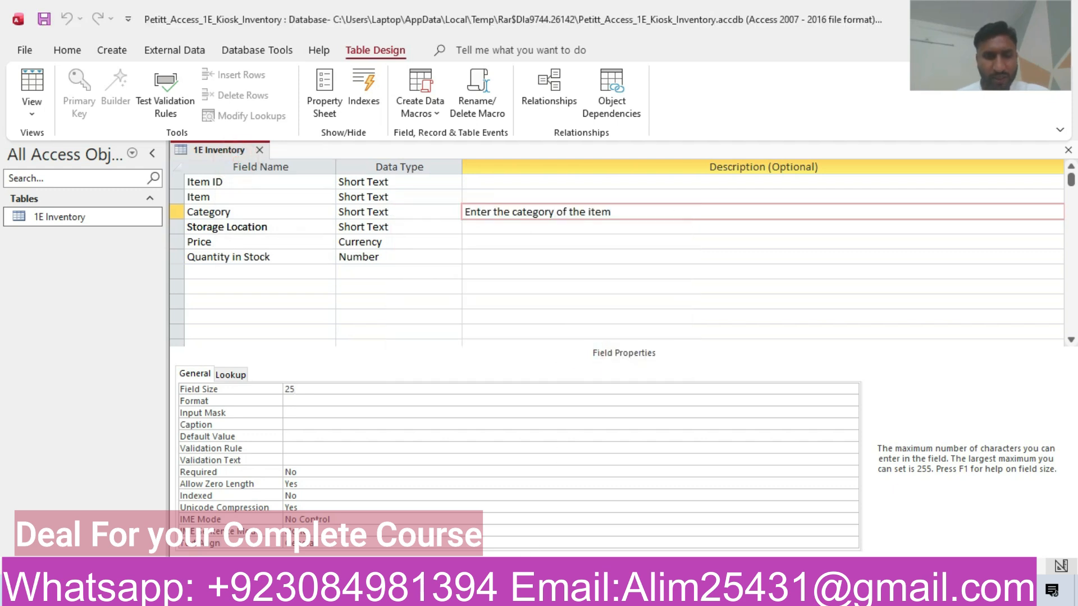
{"action": "key", "text": "alt+Tab"}
Step: Highlight the step 7 row in yellow and go back to Access
{"action": "left_click_drag", "start_coordinate": [1069, 341], "coordinate": [1069, 363]}
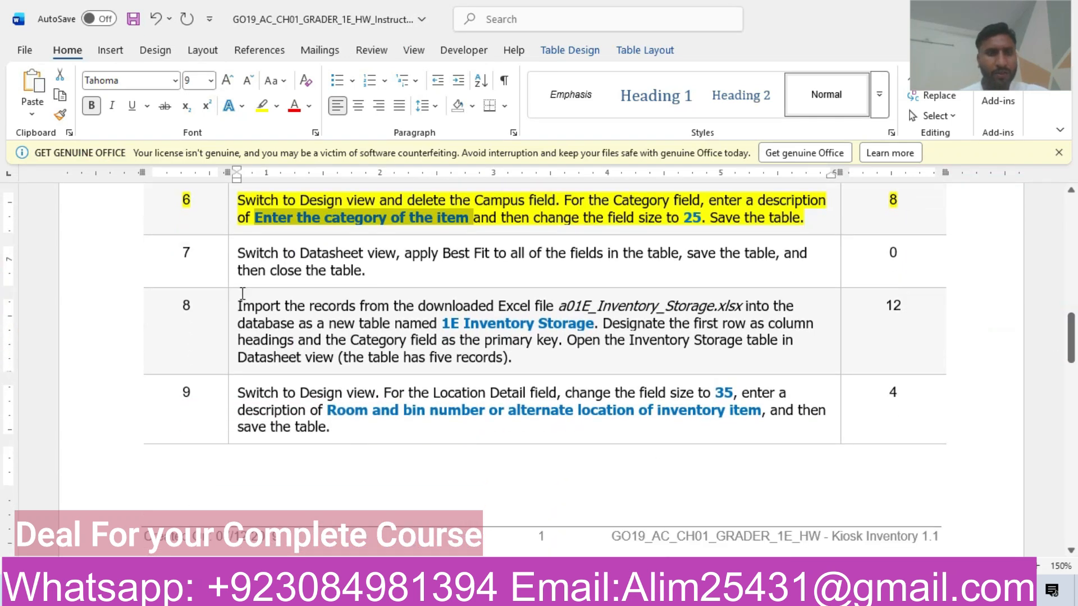
{"action": "left_click", "coordinate": [137, 261]}
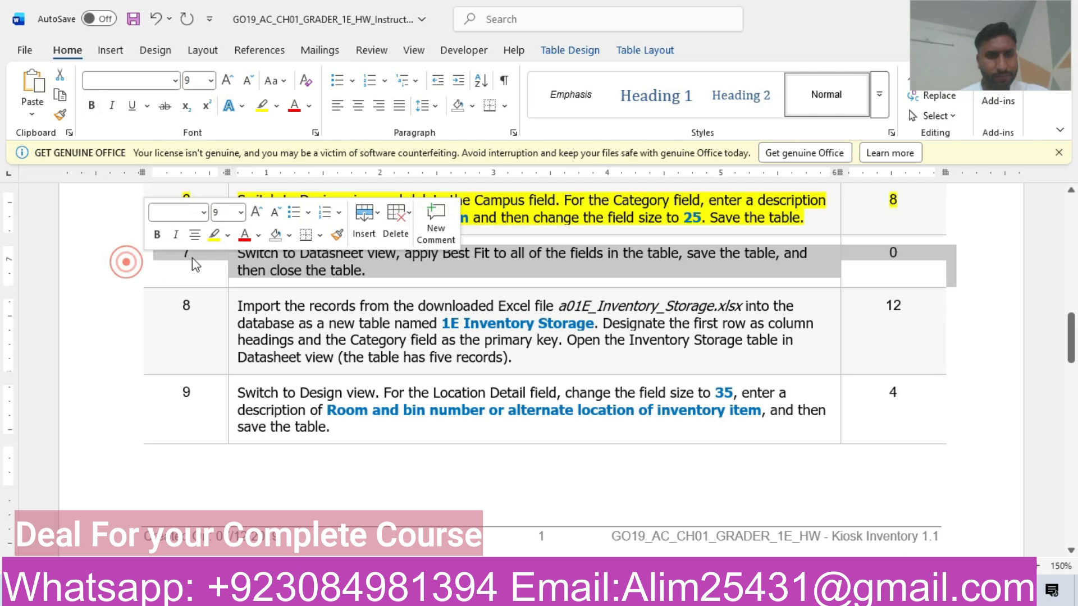
{"action": "left_click", "coordinate": [213, 238]}
{"action": "left_click", "coordinate": [376, 279]}
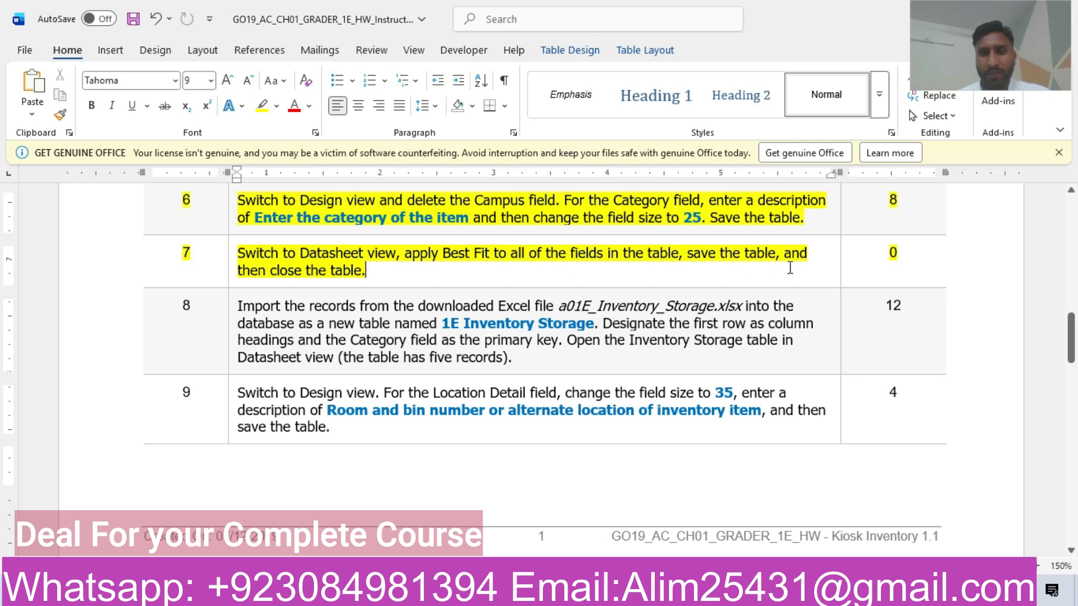
{"action": "key", "text": "alt+Tab"}
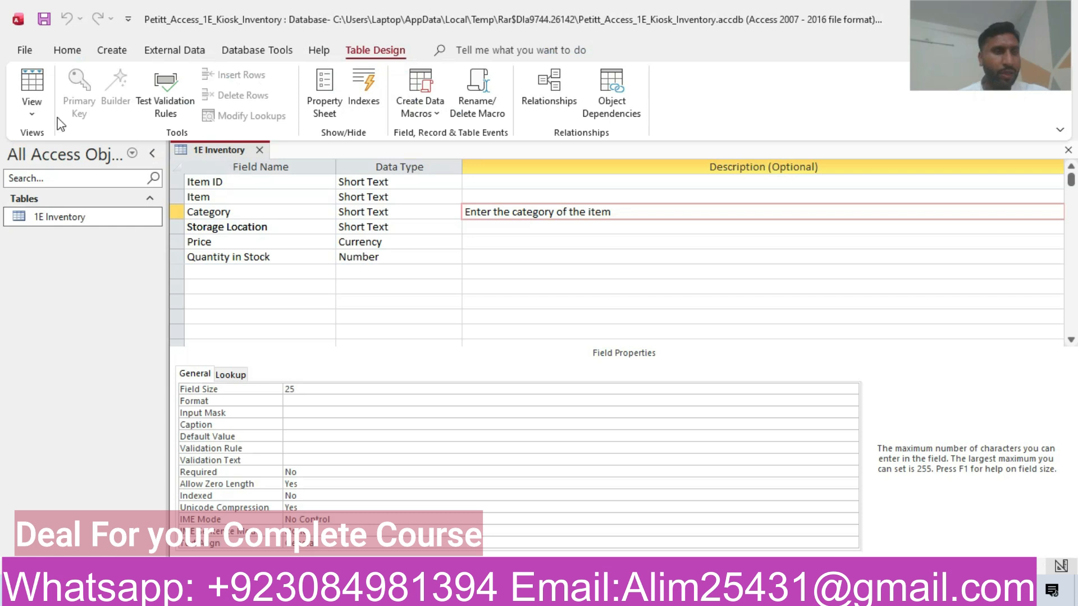
Step: Switch 1E Inventory to Datasheet view and auto-fit all six selected columns
{"action": "left_click", "coordinate": [32, 110]}
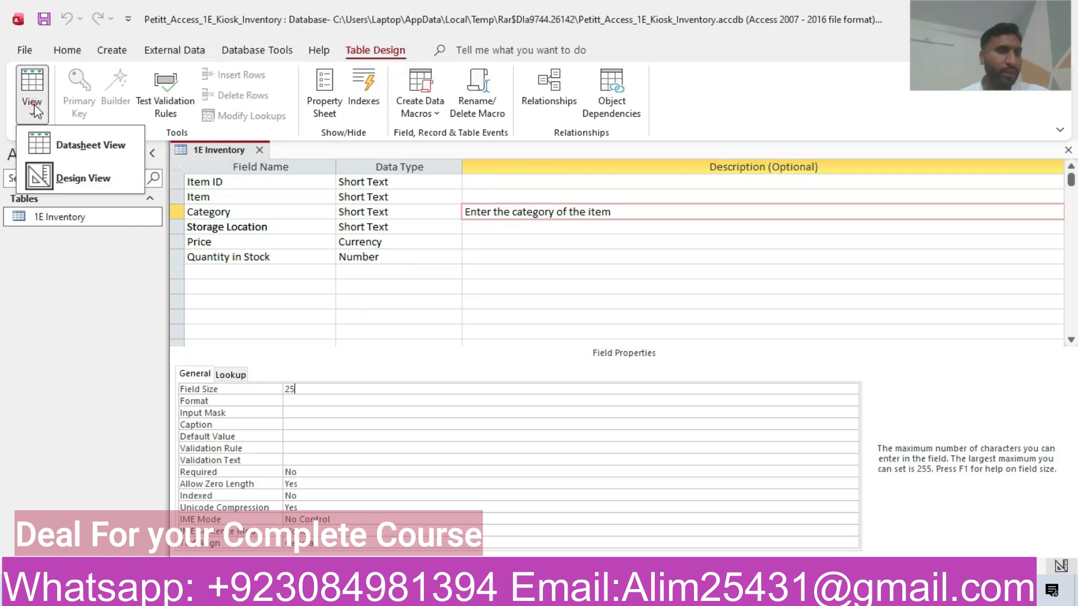
{"action": "left_click", "coordinate": [93, 147]}
{"action": "left_click_drag", "start_coordinate": [207, 164], "coordinate": [639, 168]}
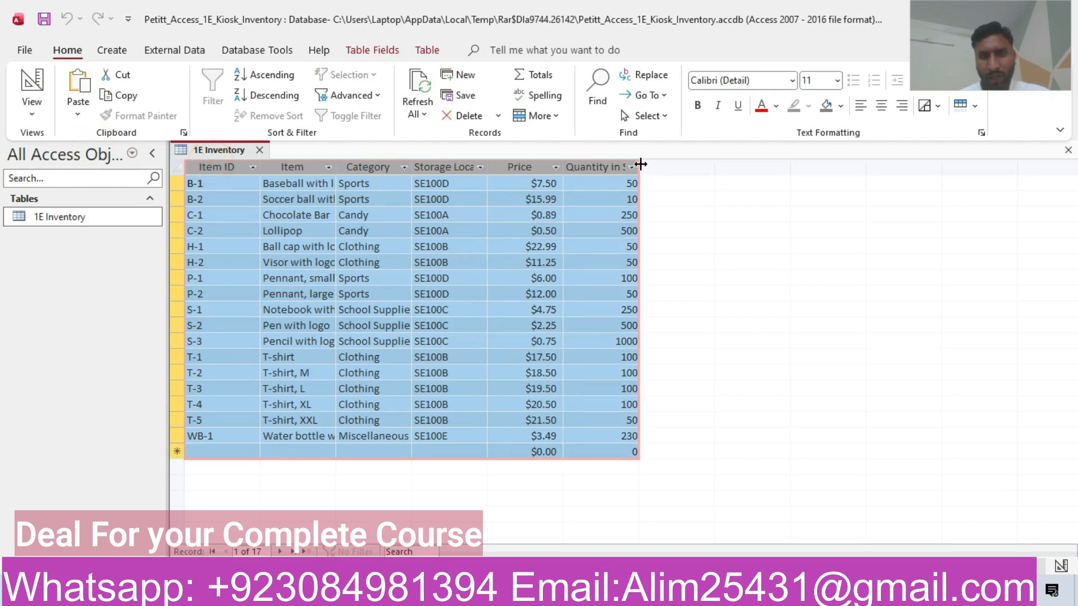
{"action": "double_click", "coordinate": [638, 167]}
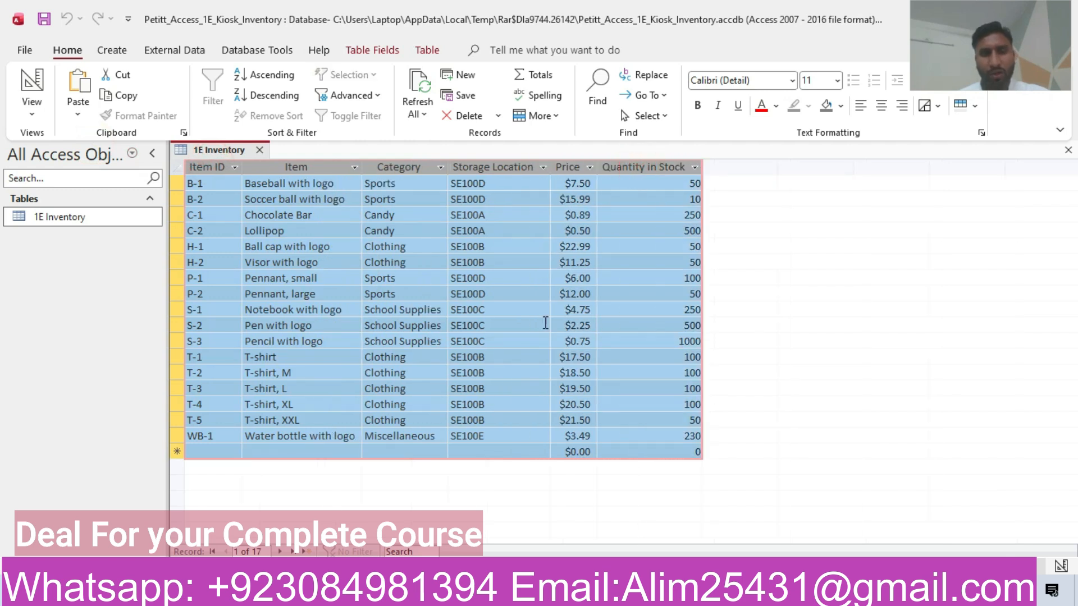
{"action": "left_click", "coordinate": [595, 591]}
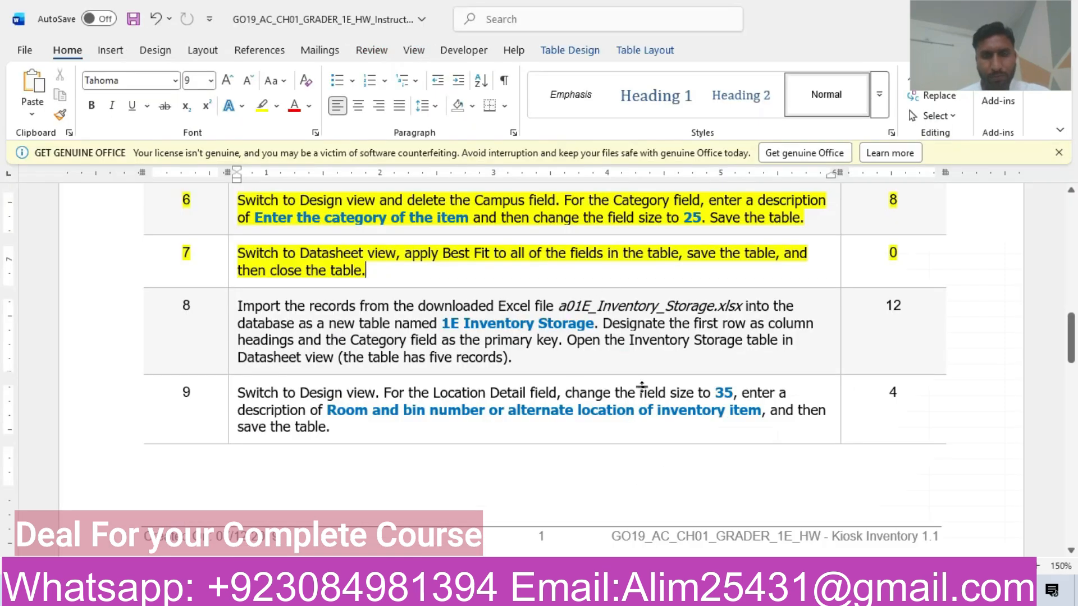
{"action": "left_click", "coordinate": [564, 591]}
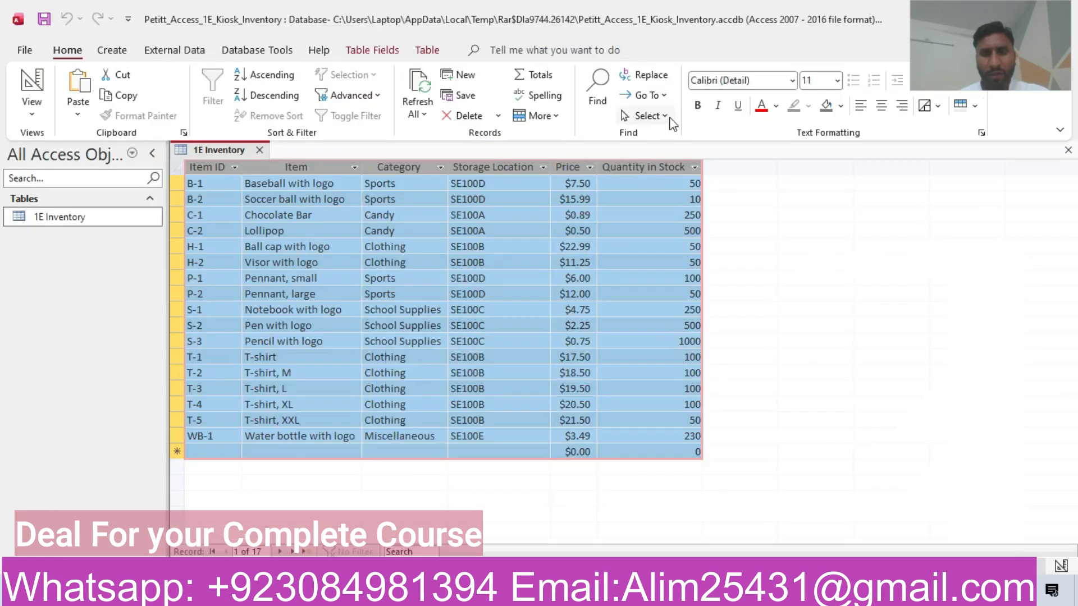
Step: Apply Best Fit field width to all selected columns, then return to the instructions
{"action": "left_click", "coordinate": [668, 116]}
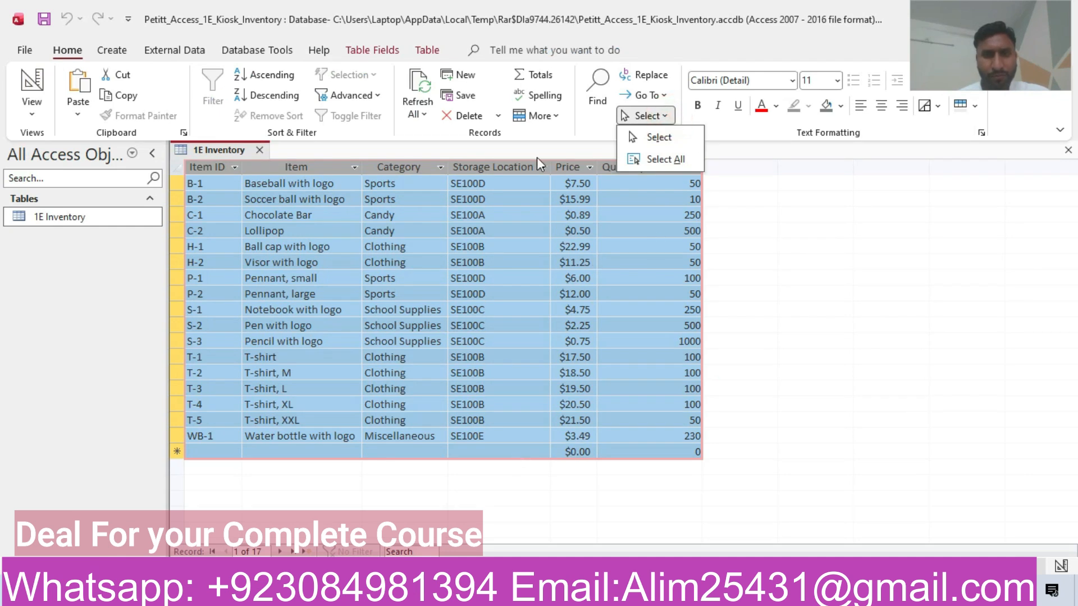
{"action": "left_click", "coordinate": [555, 116]}
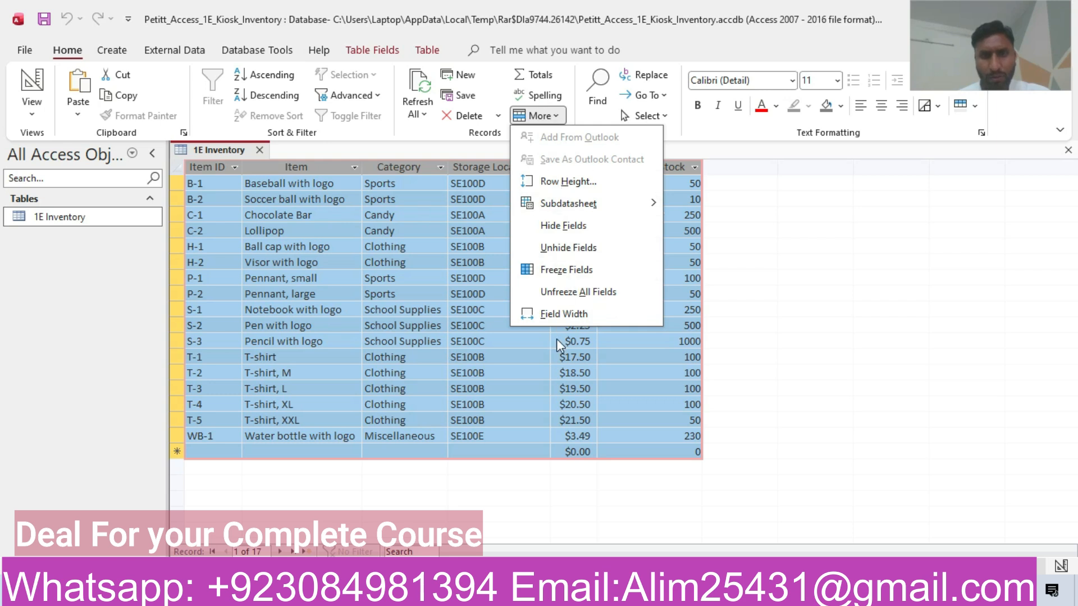
{"action": "left_click", "coordinate": [557, 313]}
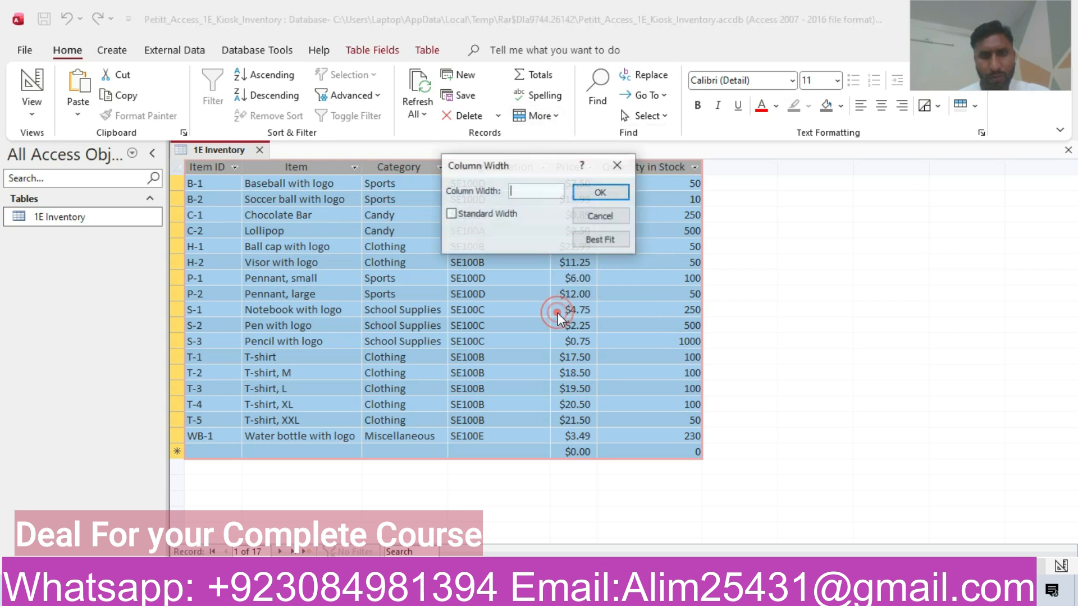
{"action": "left_click", "coordinate": [606, 167]}
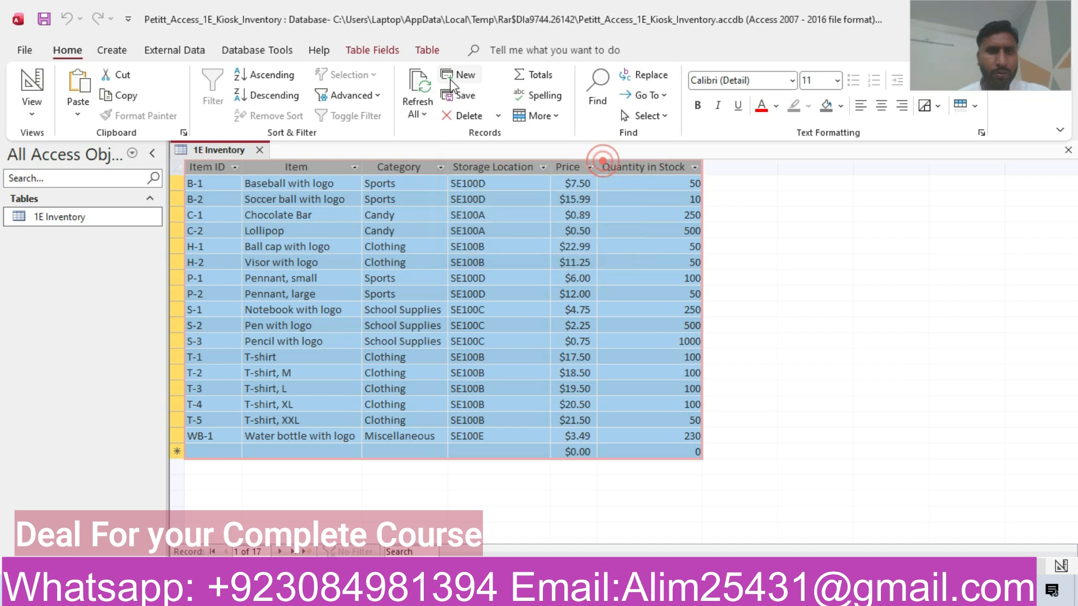
{"action": "left_click", "coordinate": [498, 116]}
{"action": "left_click", "coordinate": [540, 116]}
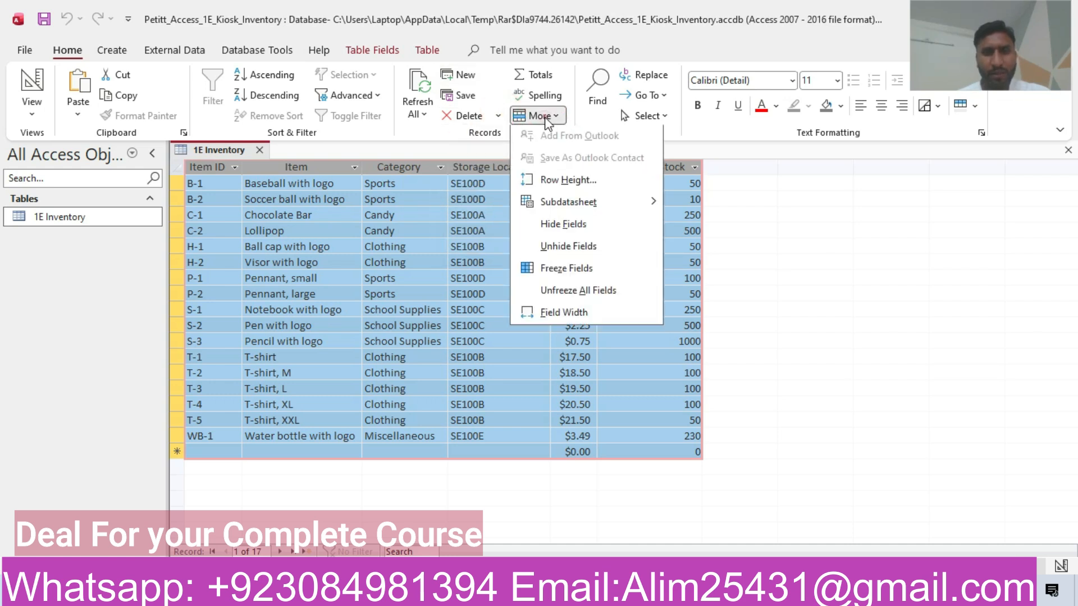
{"action": "left_click", "coordinate": [549, 311]}
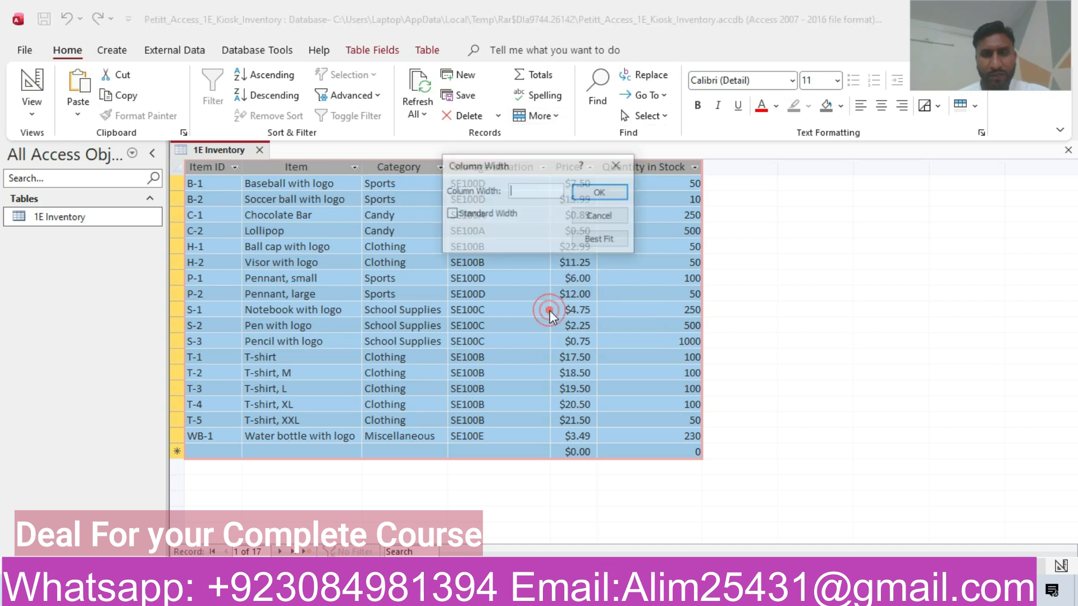
{"action": "left_click", "coordinate": [595, 240]}
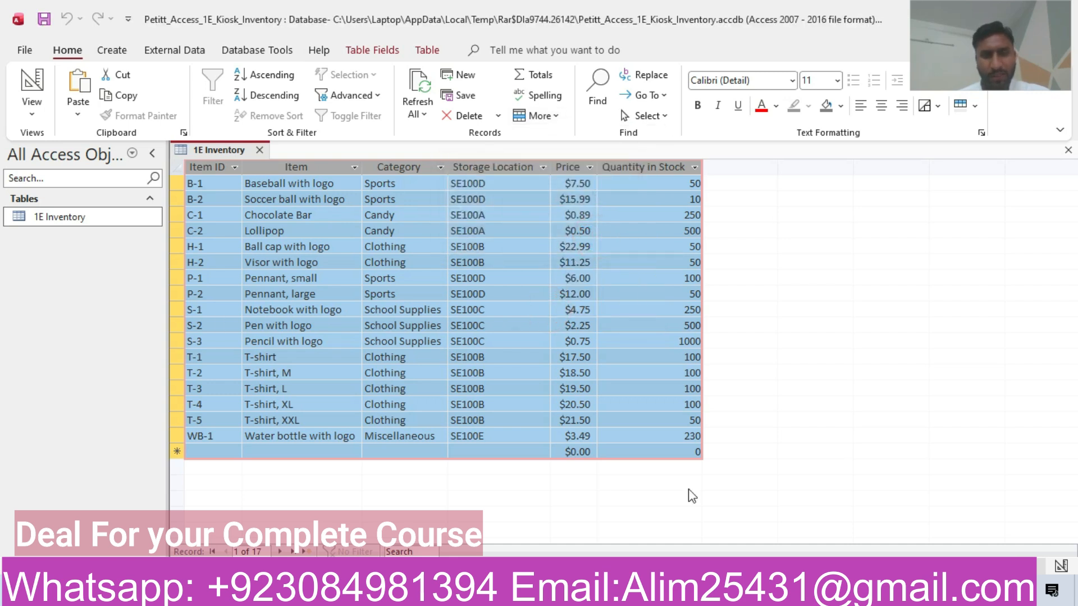
{"action": "left_click", "coordinate": [523, 591]}
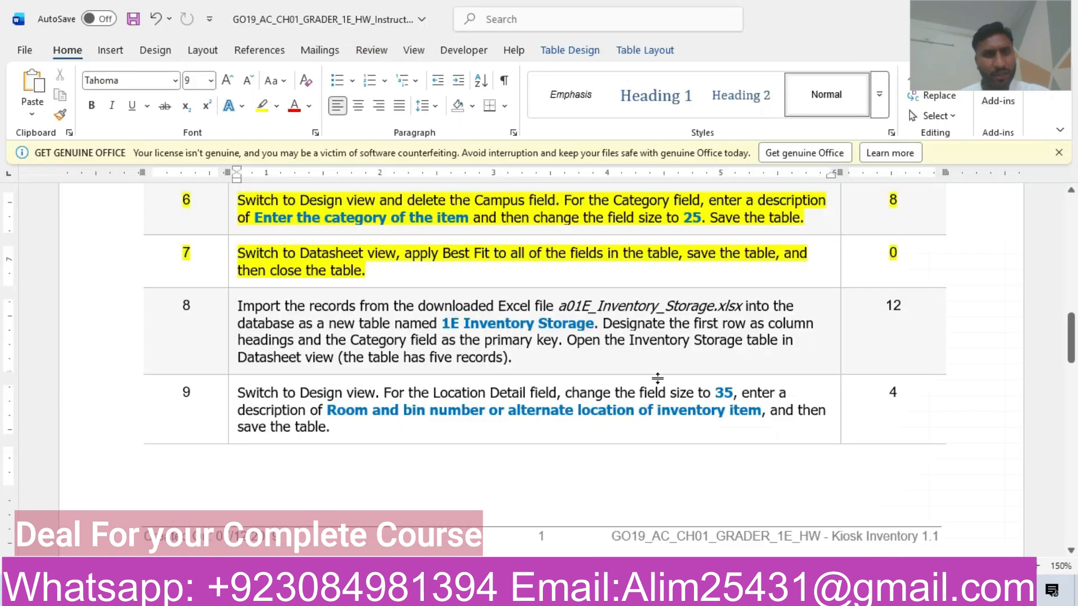
Step: Close the 1E Inventory table tab in Access, then return to the Word instructions at steps 5–8
{"action": "mouse_move", "coordinate": [1071, 337]}
{"action": "left_mouse_down"}
{"action": "mouse_move", "coordinate": [1072, 458]}
{"action": "mouse_move", "coordinate": [1072, 329]}
{"action": "left_mouse_up"}
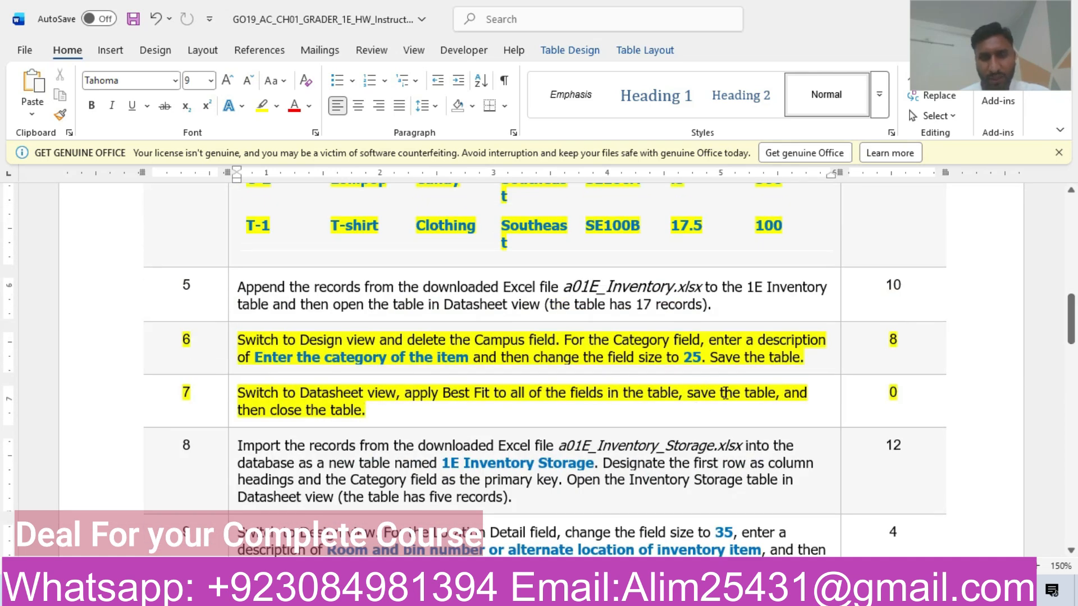
{"action": "left_click", "coordinate": [505, 595]}
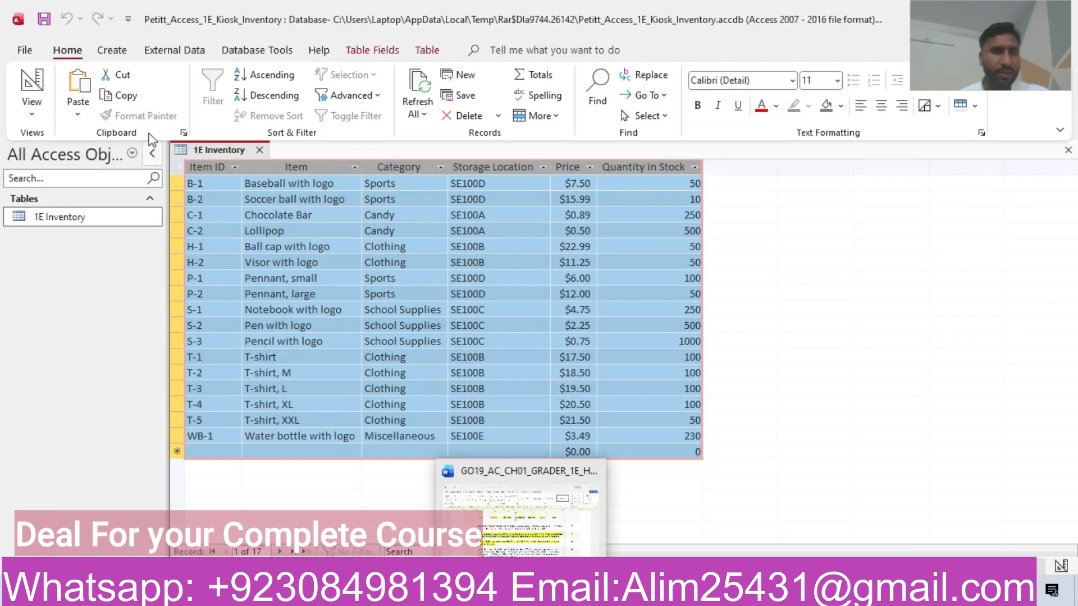
{"action": "right_click", "coordinate": [215, 162]}
{"action": "left_click", "coordinate": [212, 152]}
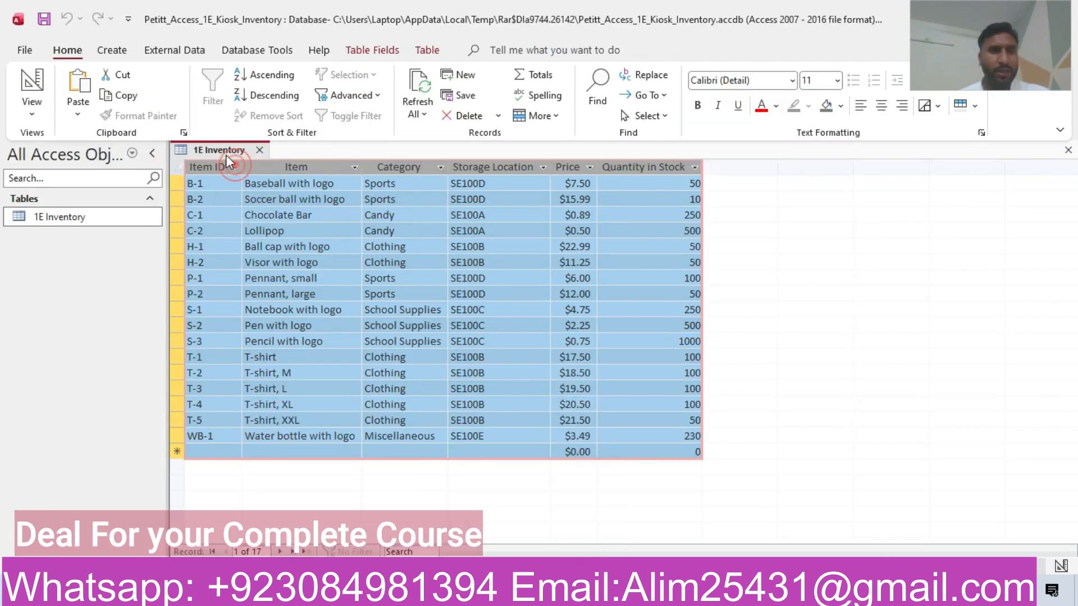
{"action": "right_click", "coordinate": [227, 160]}
{"action": "left_click", "coordinate": [256, 189]}
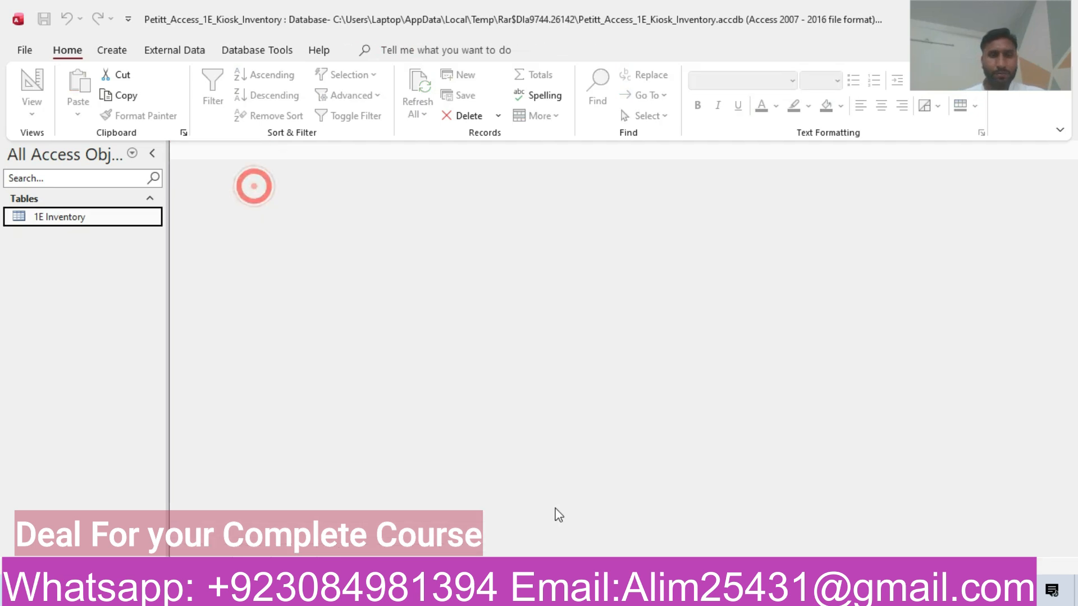
{"action": "left_click", "coordinate": [505, 595]}
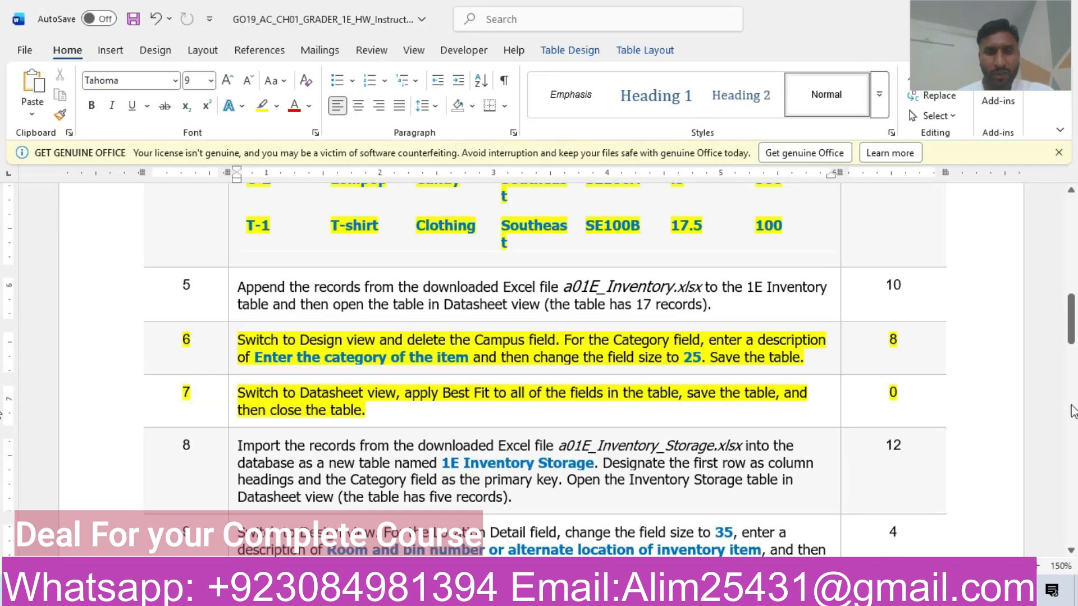
{"action": "left_click_drag", "start_coordinate": [1071, 320], "coordinate": [1073, 195]}
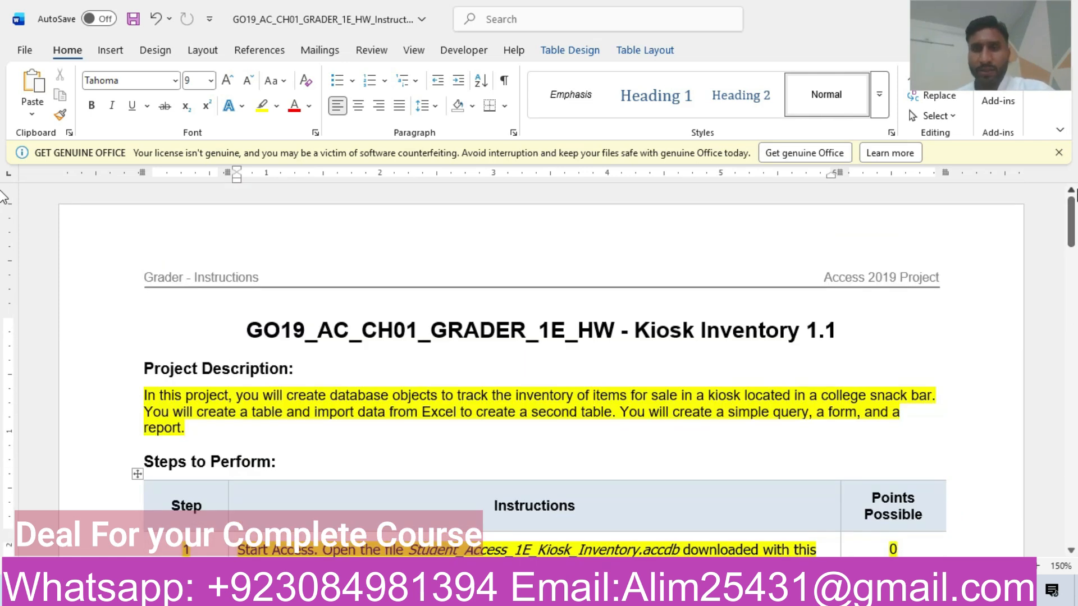